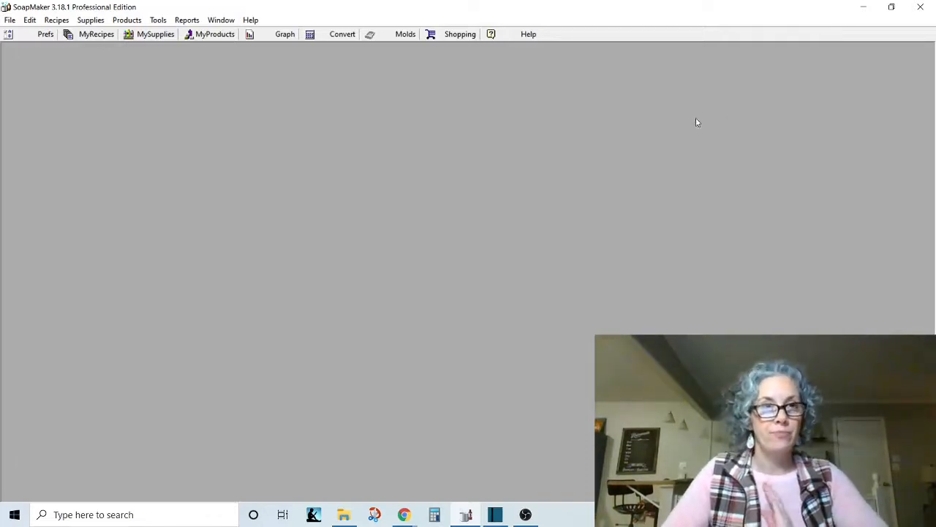
# Start recording a new supply purchase from Wholesales Supplies Plus and set its date to 2021-01-19.
pyautogui.click(91, 22)
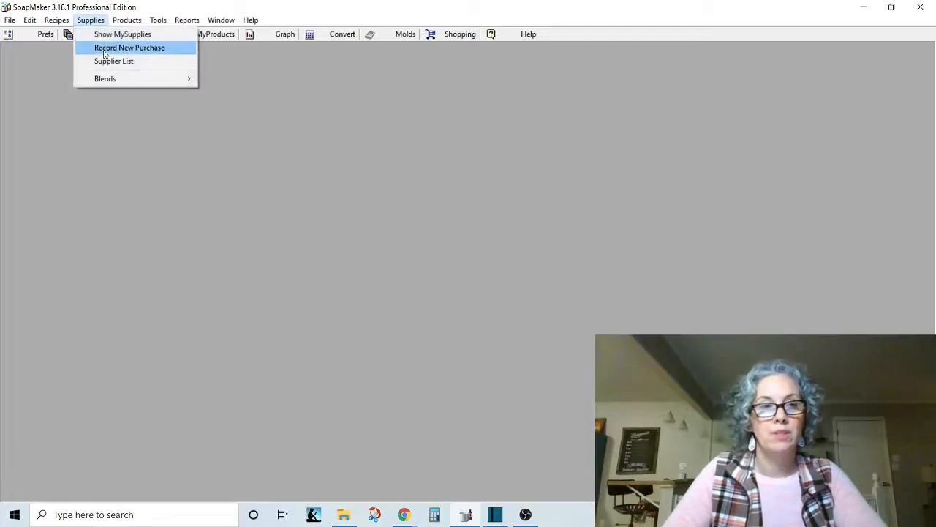
pyautogui.click(103, 51)
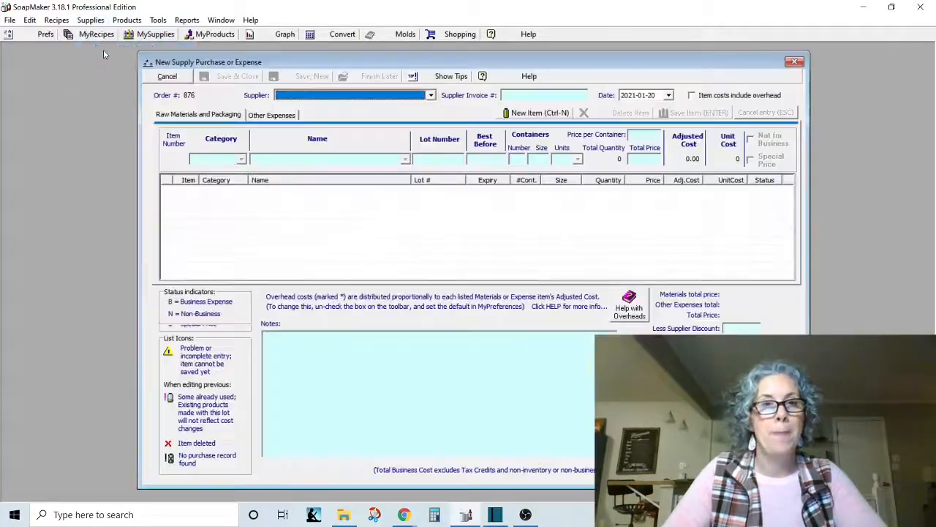
pyautogui.click(431, 96)
pyautogui.scroll(-2, 433, 125)
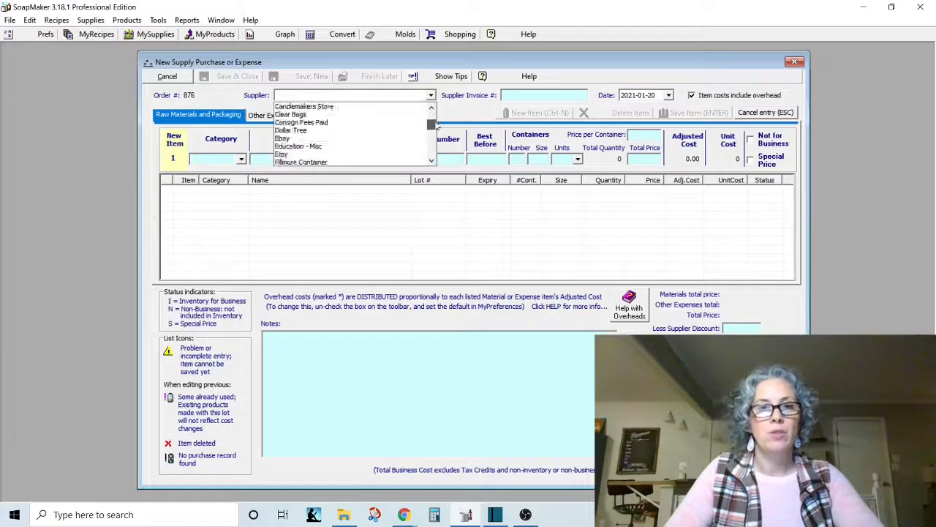
pyautogui.moveTo(437, 126); pyautogui.dragTo(437, 150)
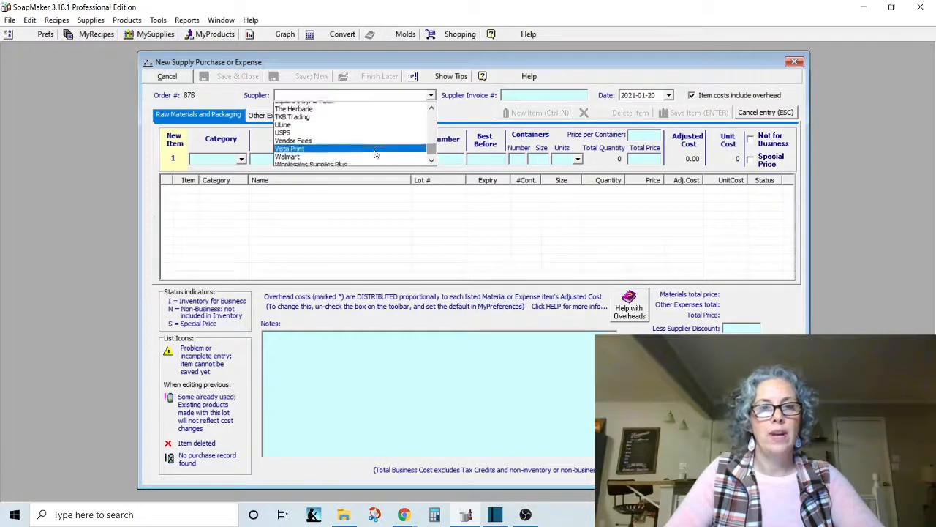
pyautogui.scroll(-1, 375, 153)
pyautogui.click(344, 152)
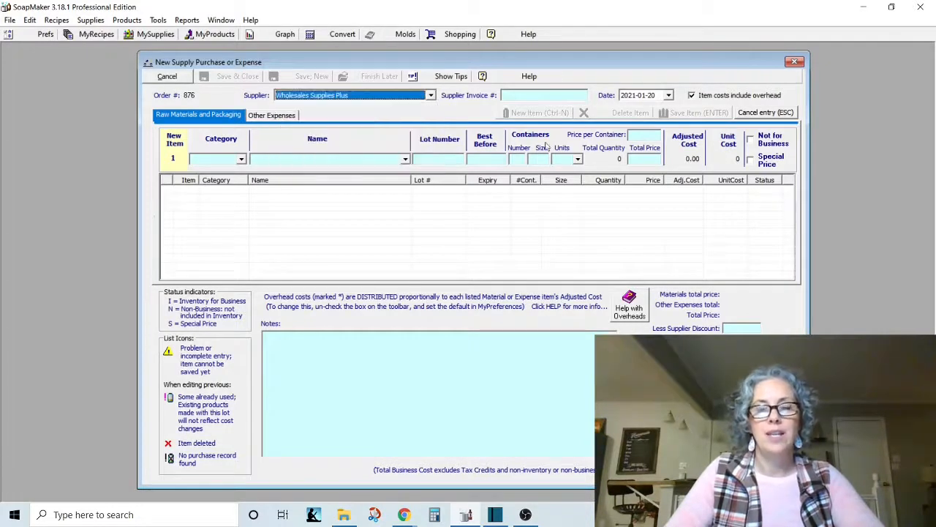
pyautogui.click(668, 96)
pyautogui.click(662, 161)
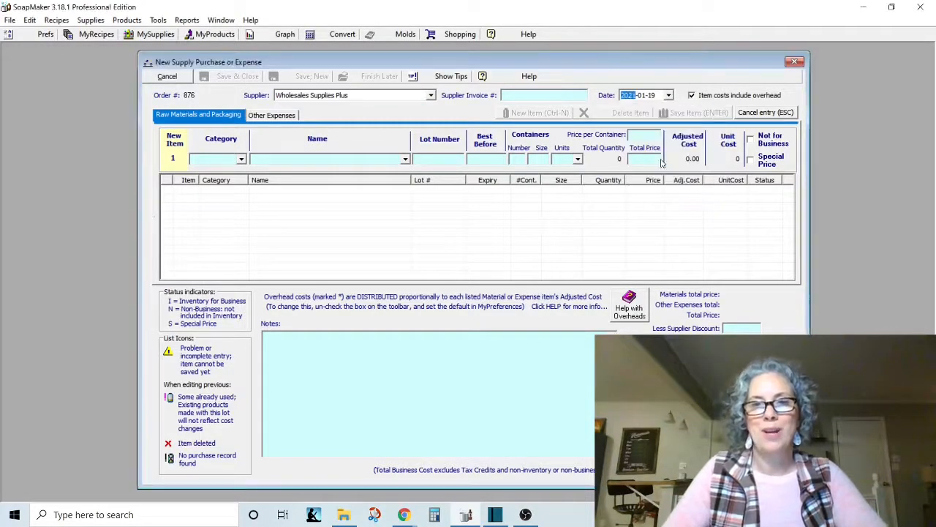
# Enter FO Natural as the category of the first raw material item in the purchase.
pyautogui.click(234, 159)
pyautogui.click(242, 159)
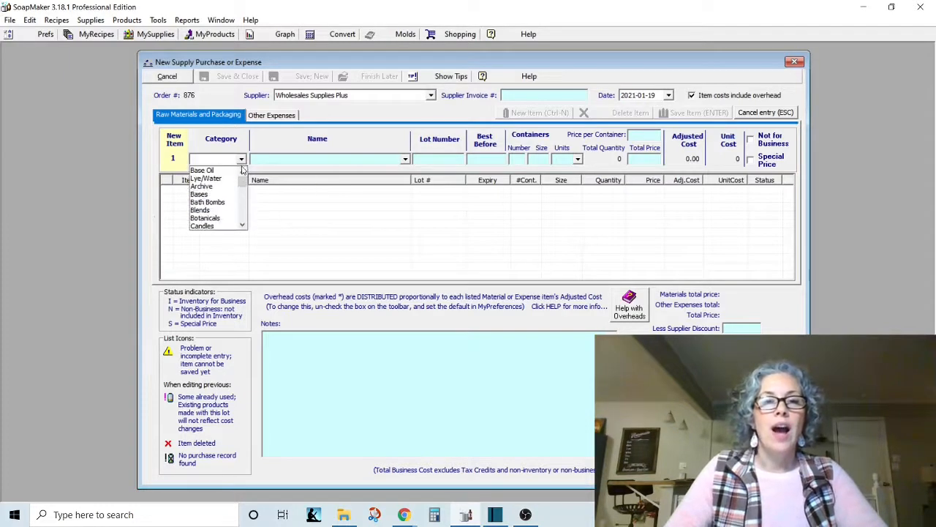
pyautogui.scroll(-3, 220, 205)
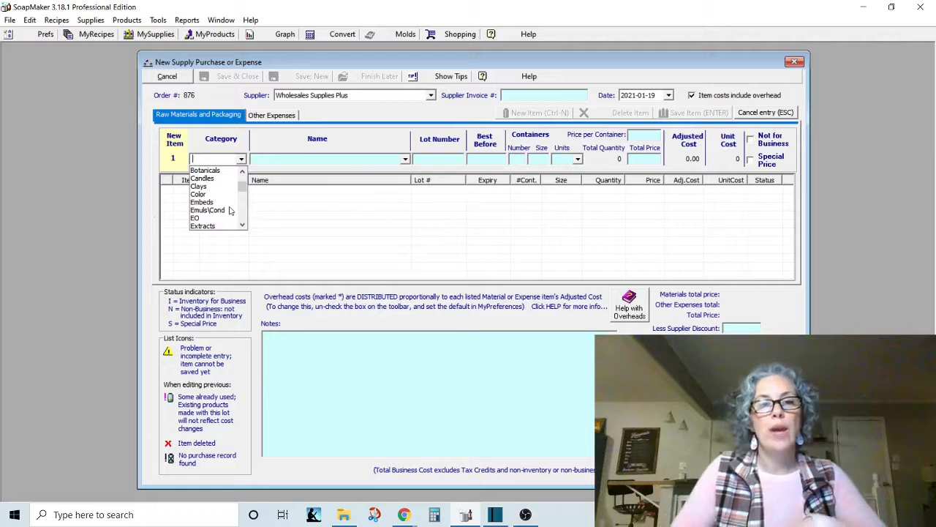
pyautogui.scroll(-2, 223, 215)
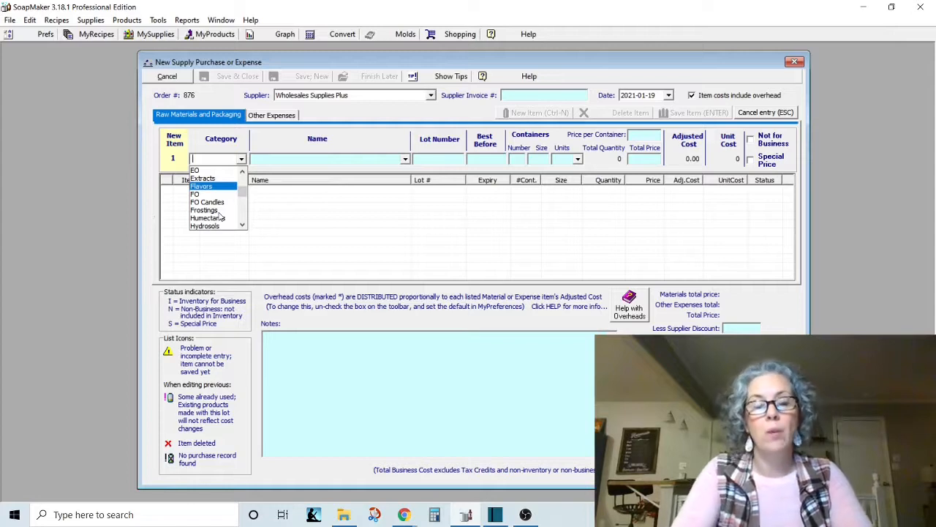
pyautogui.write('FO ')
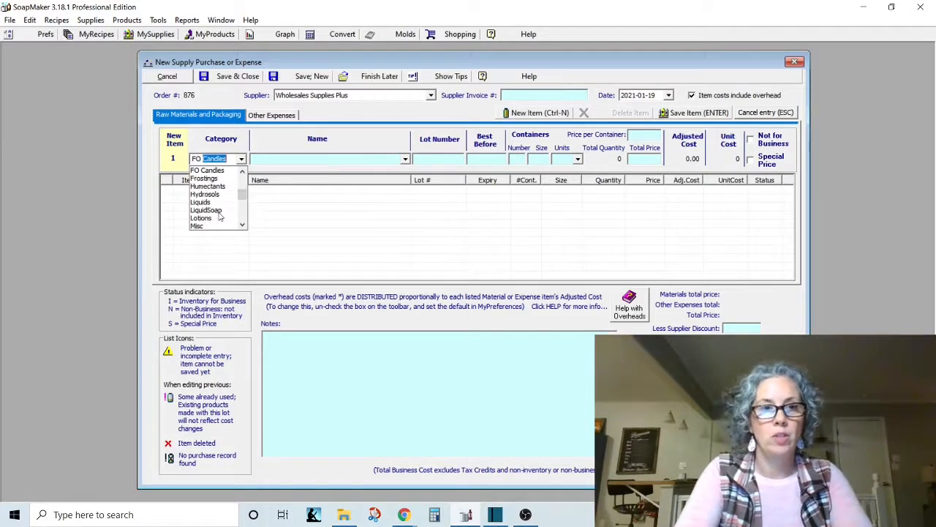
pyautogui.write('Natural')
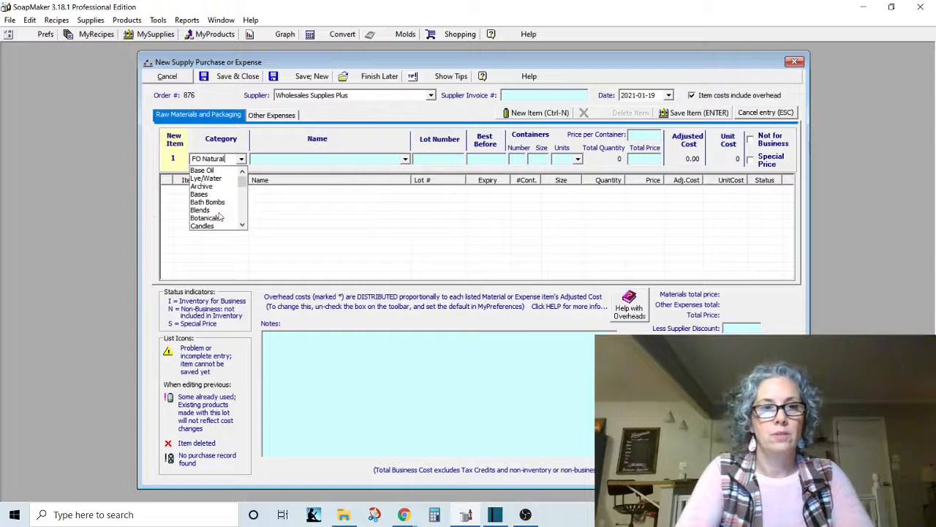
pyautogui.press('Tab')
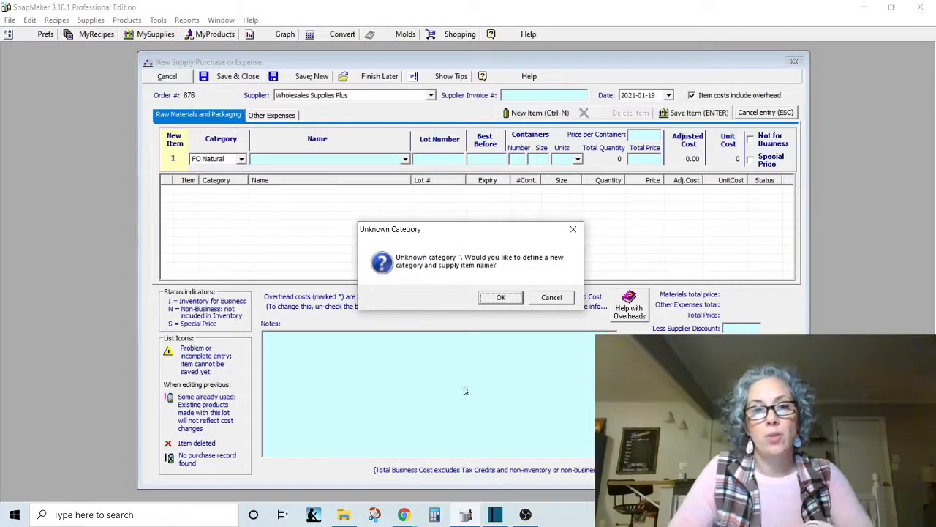
# Agree to define a new additive ingredient and create the category FO Natural for it.
pyautogui.click(500, 298)
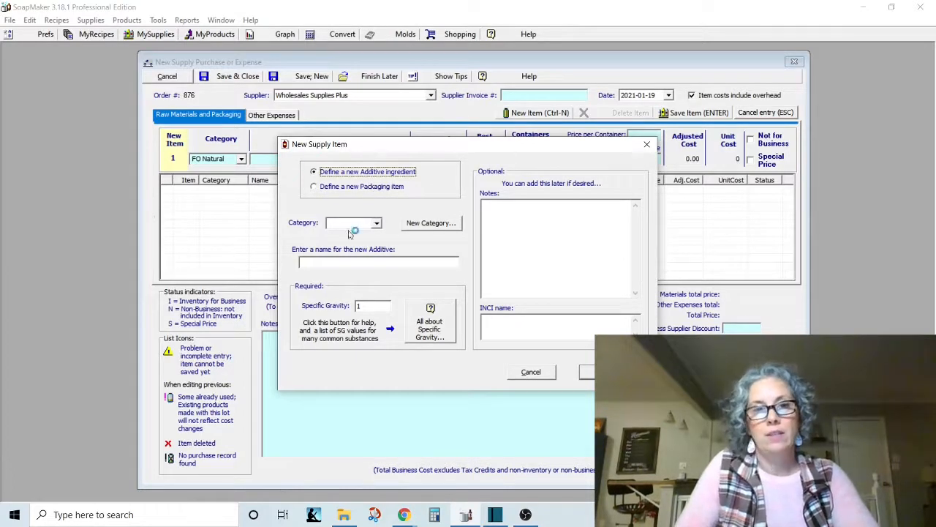
pyautogui.click(420, 226)
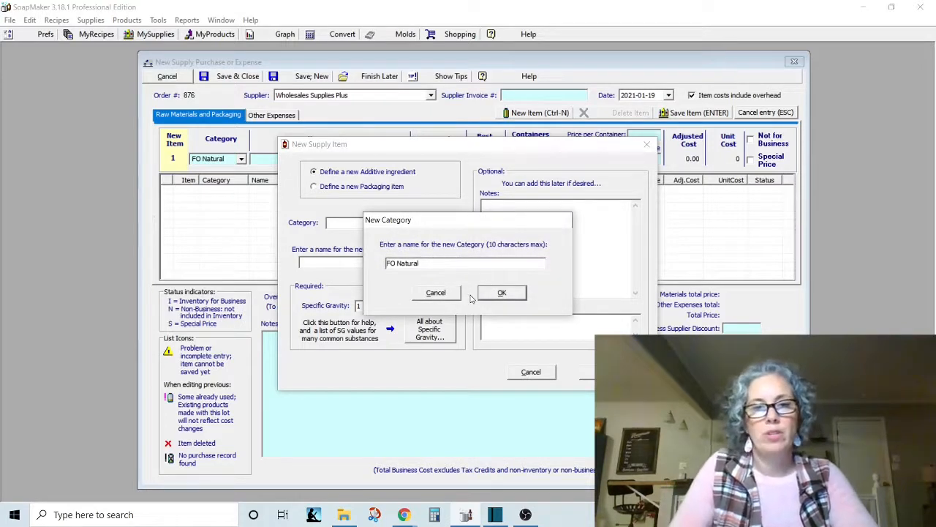
pyautogui.click(494, 298)
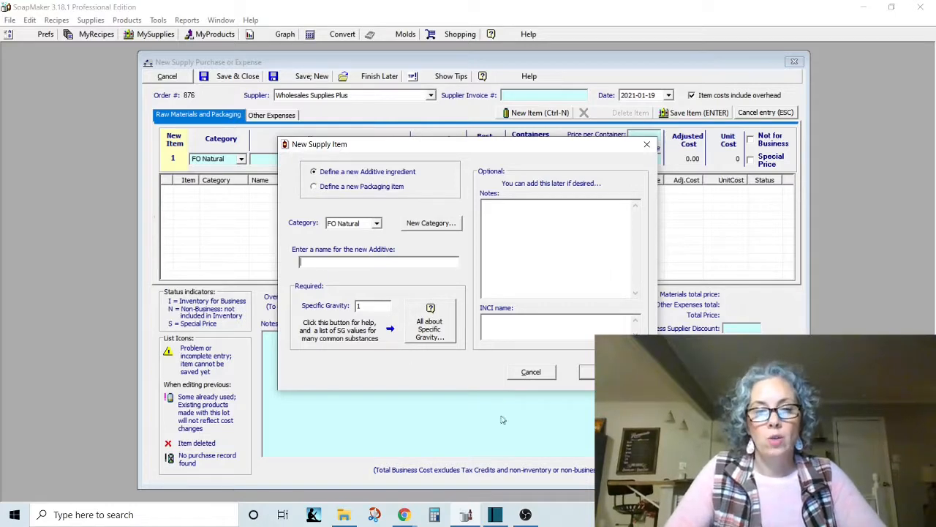
# Check the Wholesale Supplies Plus order confirmation email in Chrome and, back in SoapMaker, name the new additive WSP Cashmere Amber.
pyautogui.click(404, 514)
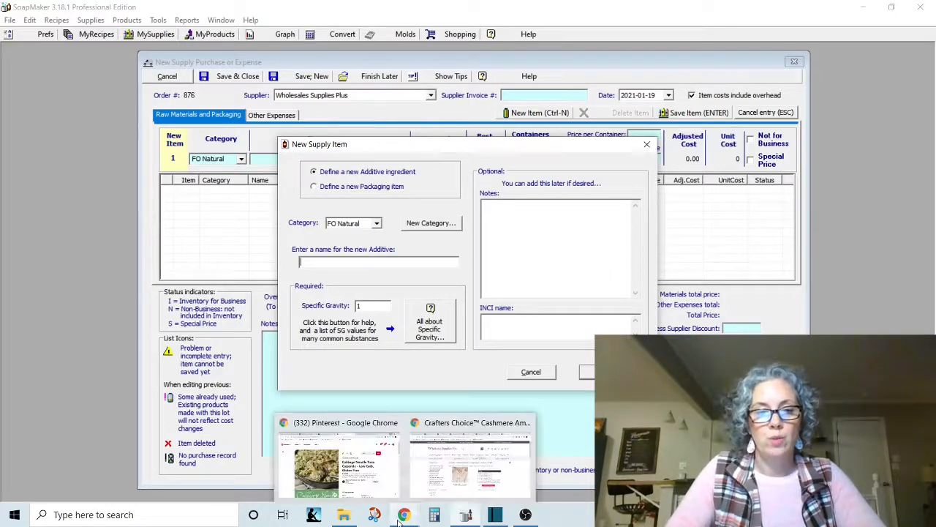
pyautogui.click(442, 475)
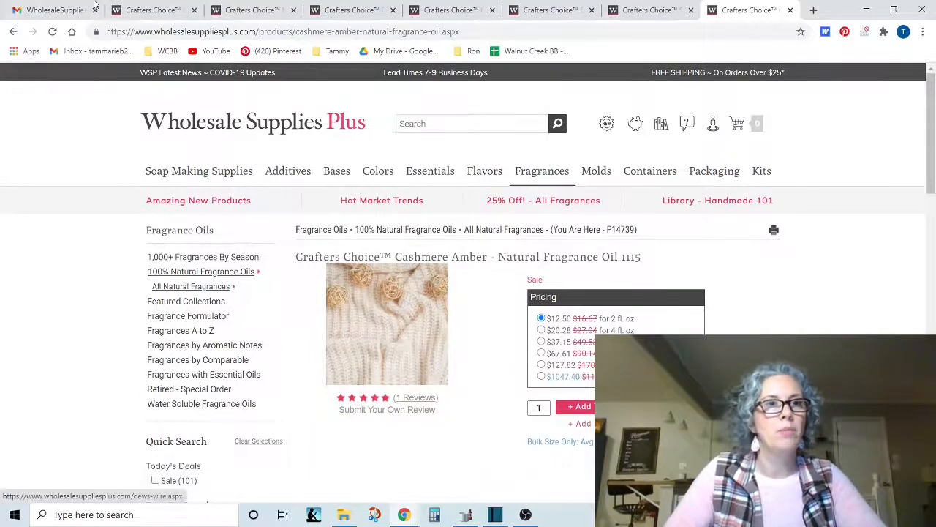
pyautogui.click(47, 13)
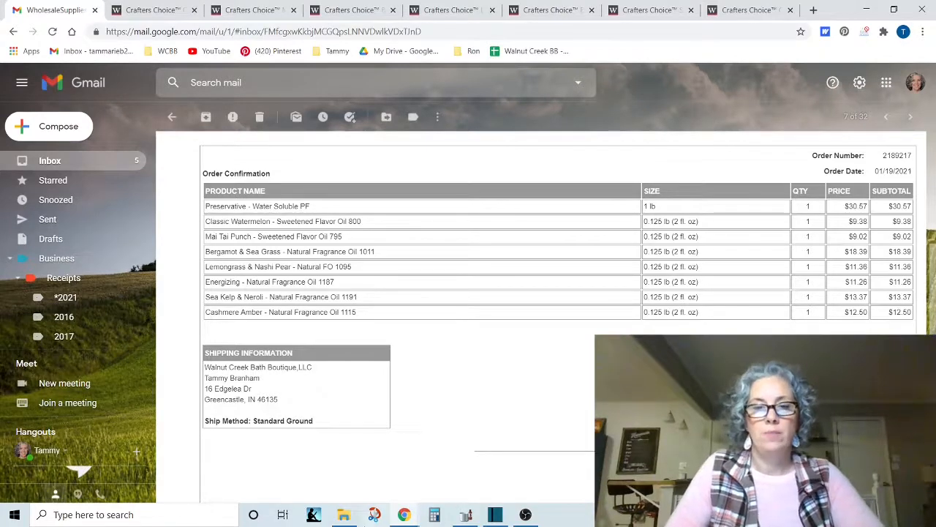
pyautogui.click(465, 514)
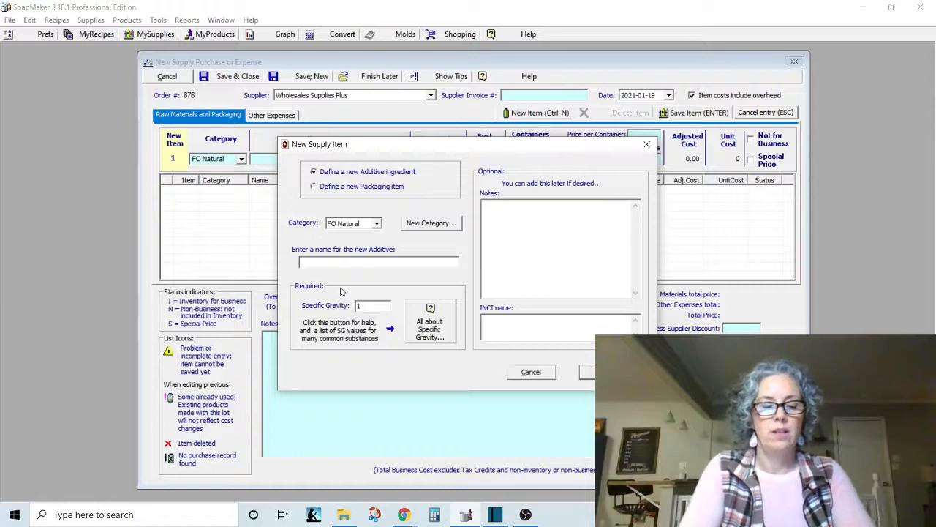
pyautogui.write('WSP')
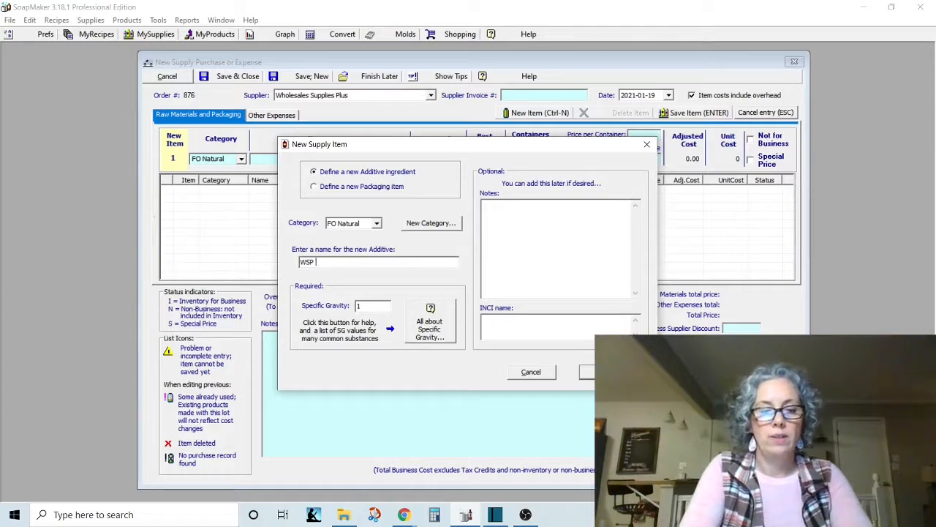
pyautogui.write('Cas')
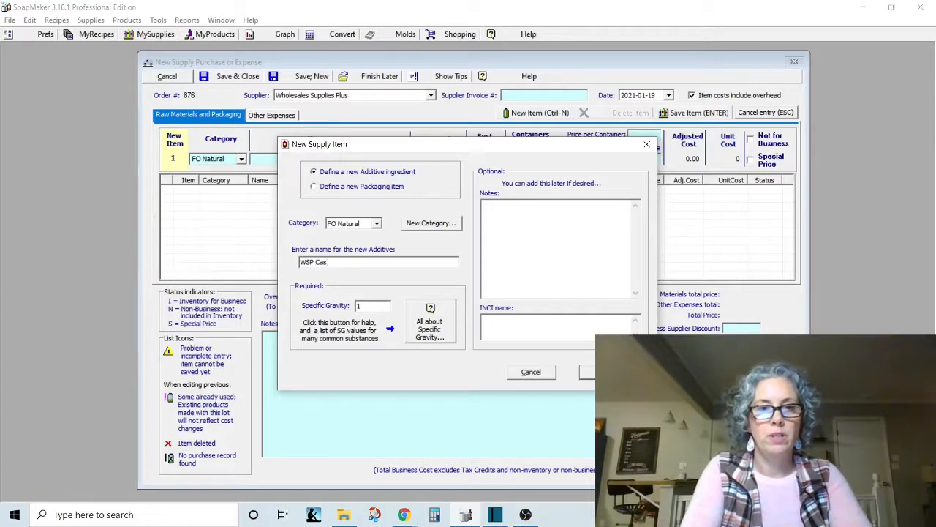
pyautogui.write('hmere ')
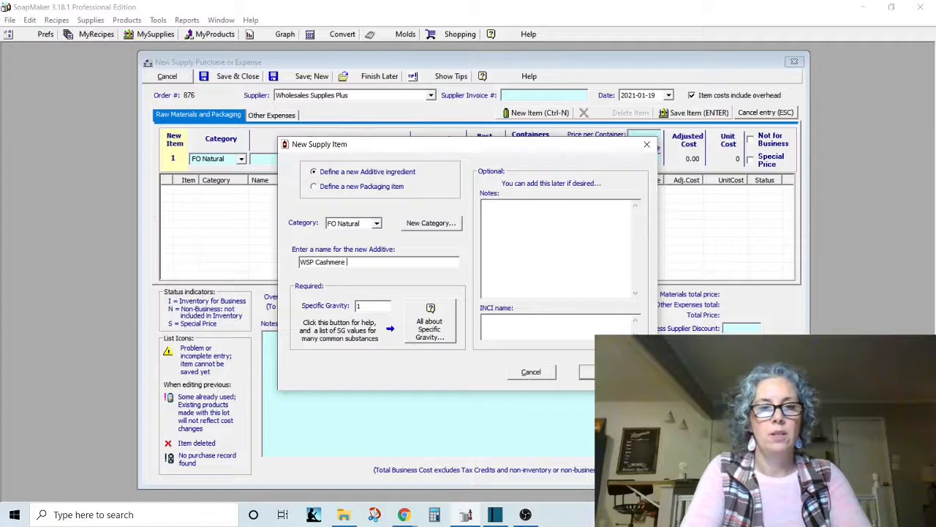
pyautogui.write('Amber')
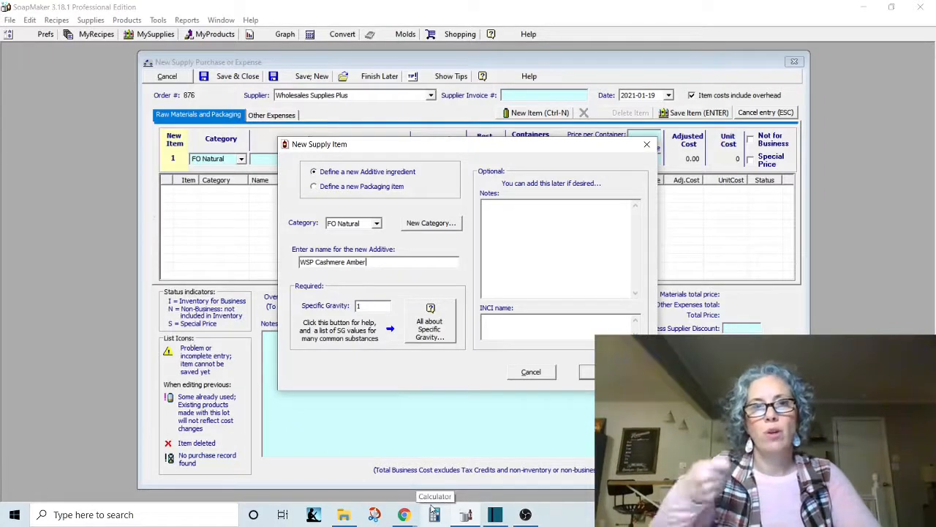
# Copy the two-line scent description from the Cashmere Amber product page in Chrome into the new additive's notes in SoapMaker.
pyautogui.moveTo(406, 517)
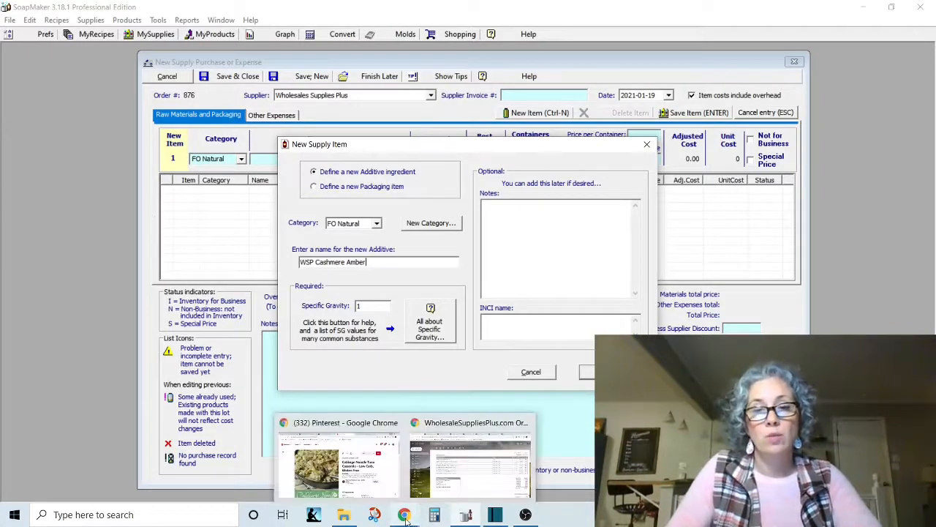
pyautogui.moveTo(460, 490)
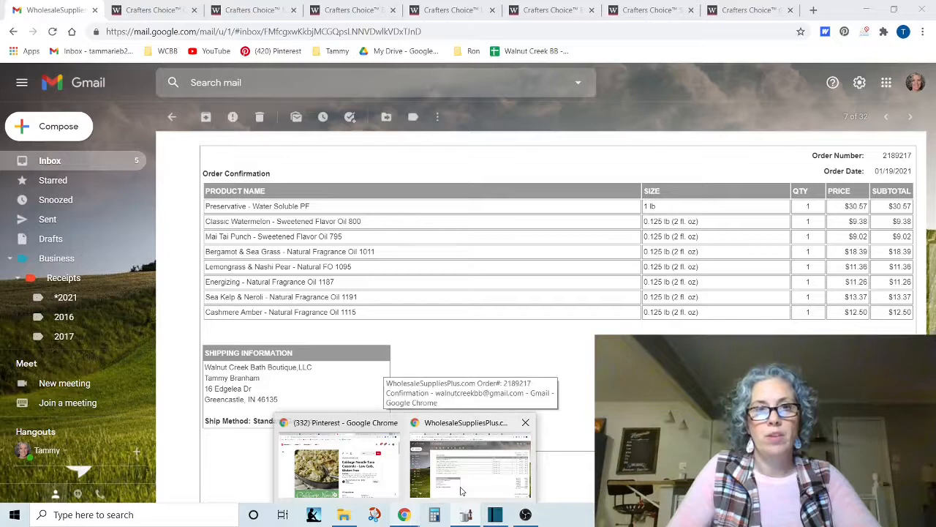
pyautogui.click(468, 482)
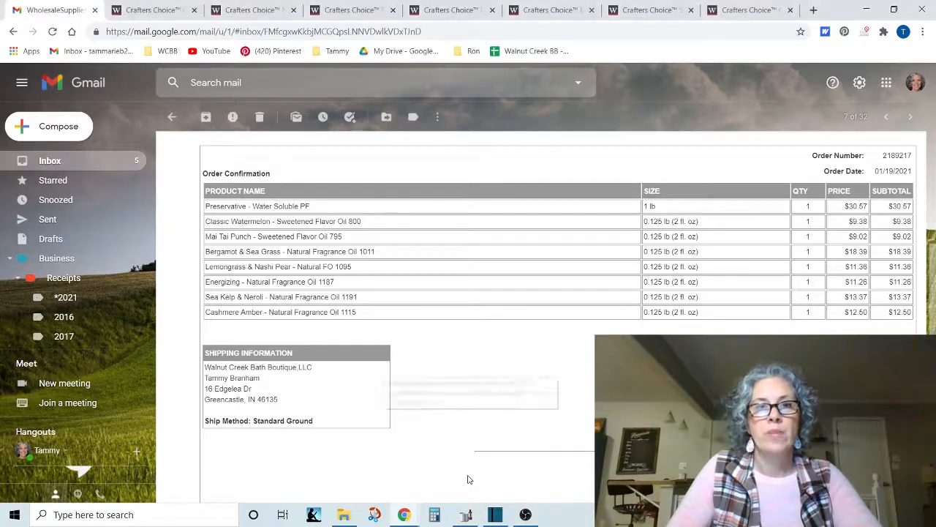
pyautogui.click(750, 10)
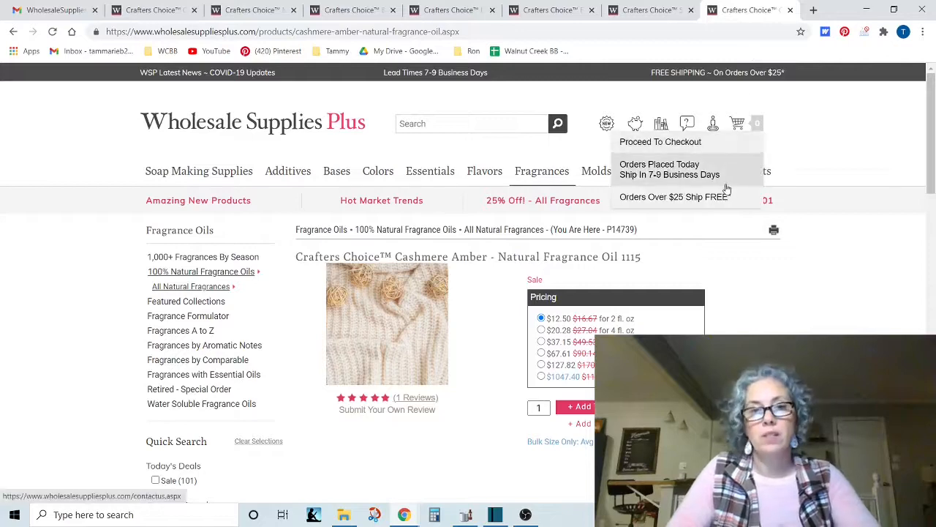
pyautogui.scroll(-3, 725, 192)
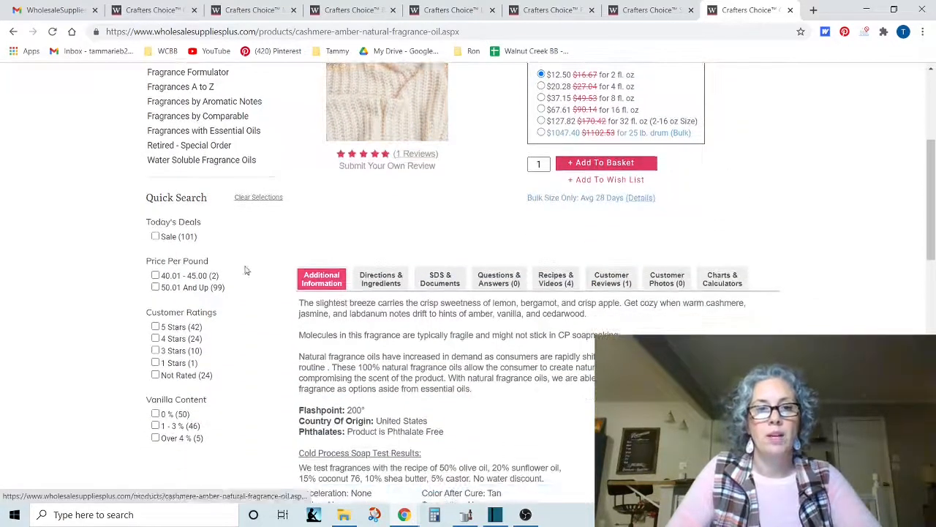
pyautogui.moveTo(297, 308); pyautogui.dragTo(603, 312)
pyautogui.hotkey('ctrl', 'c')
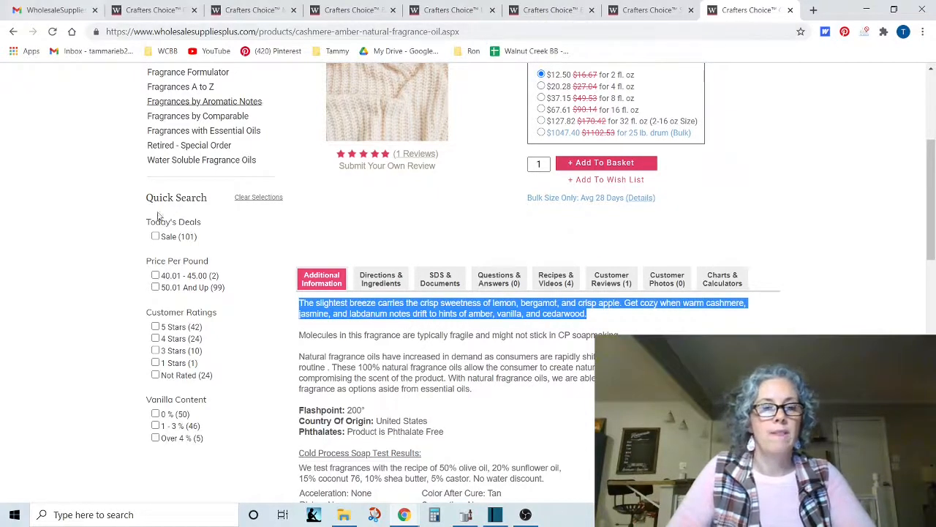
pyautogui.click(465, 515)
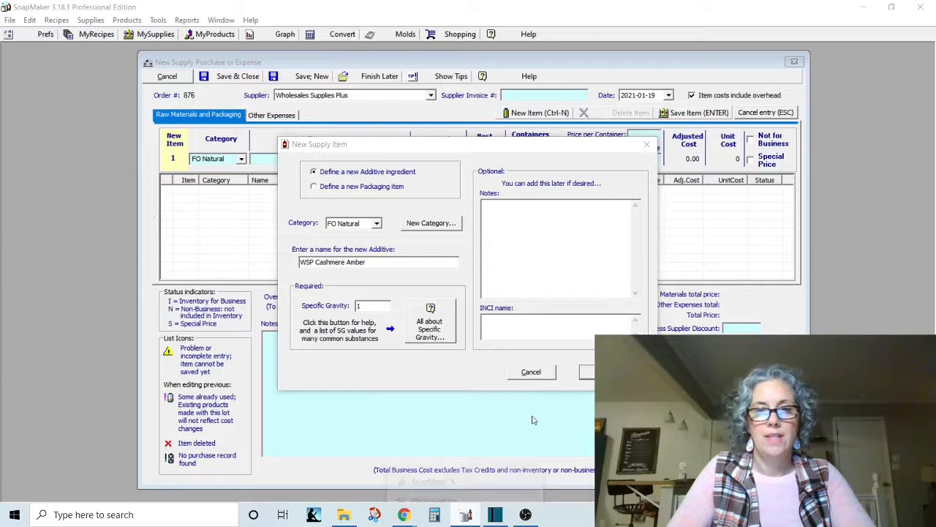
pyautogui.click(532, 237)
pyautogui.hotkey('ctrl', 'v')
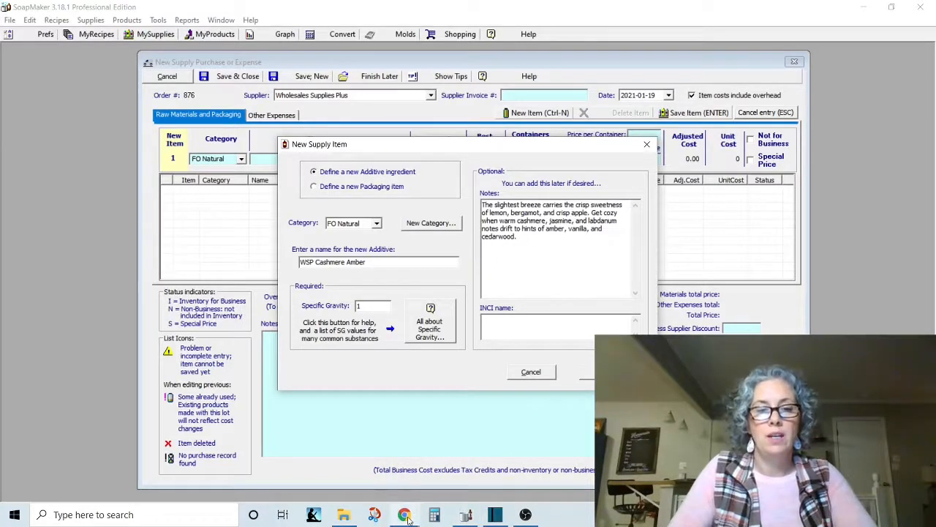
# Copy the IFRA maximum skin exposure levels from Body Lotion to Lip on the Chrome product page into the new additive's notes in SoapMaker.
pyautogui.moveTo(407, 516)
pyautogui.click(470, 461)
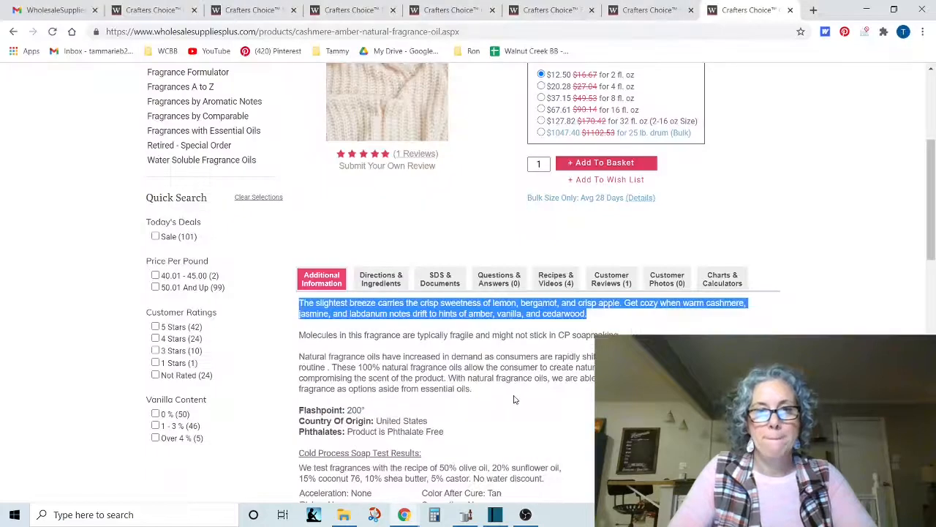
pyautogui.scroll(-3, 515, 400)
pyautogui.scroll(-1, 515, 401)
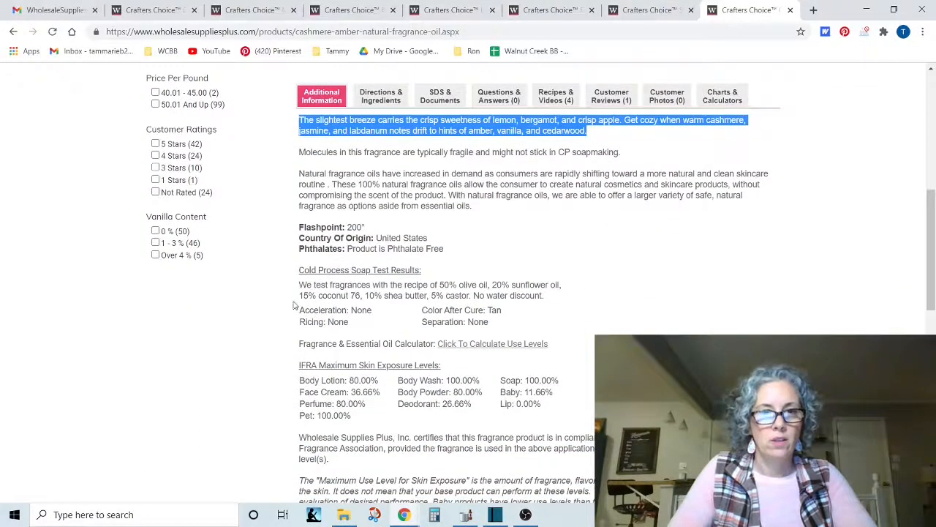
pyautogui.scroll(-1, 351, 339)
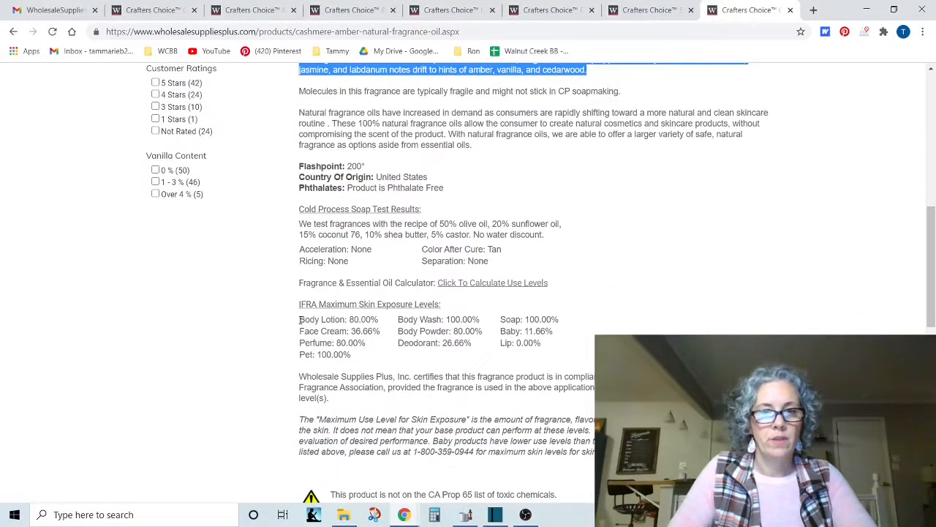
pyautogui.moveTo(300, 319); pyautogui.dragTo(541, 352)
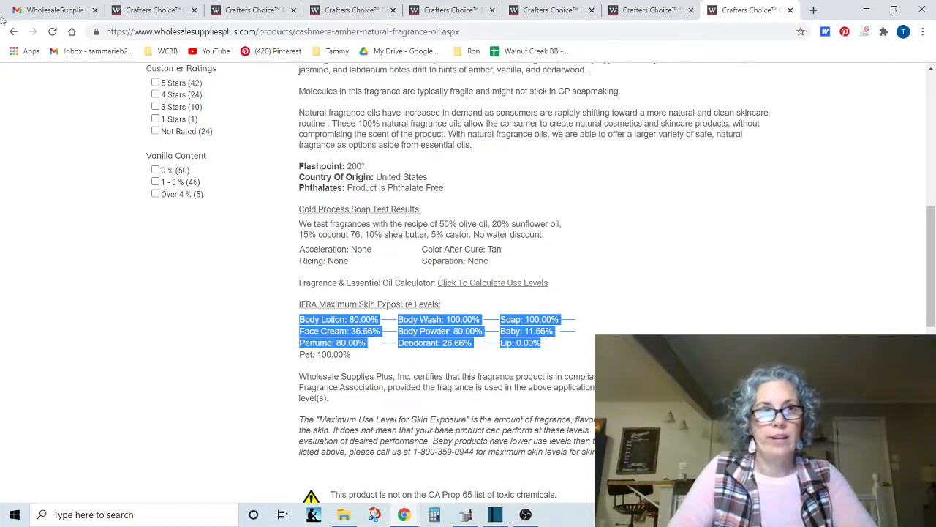
pyautogui.click(477, 516)
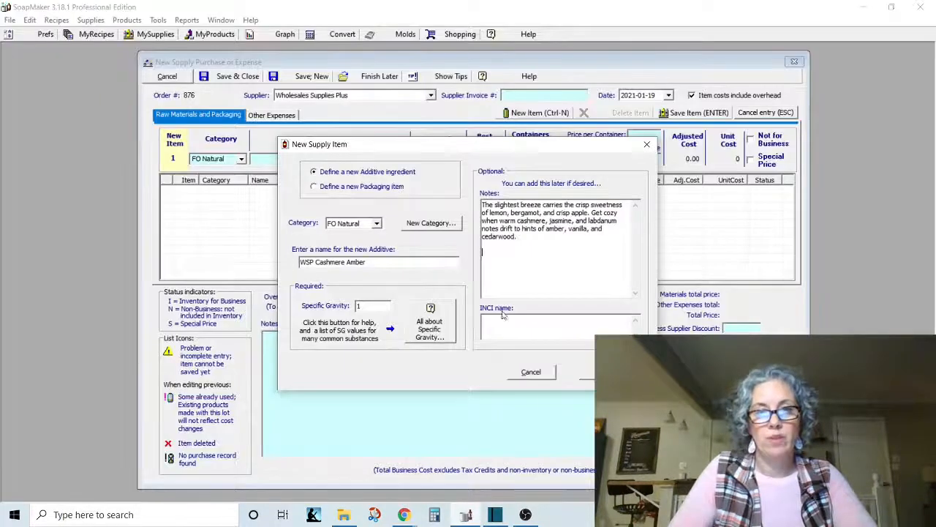
pyautogui.click(503, 266)
pyautogui.write('Body Lotion: 80.00%\tBody Wash: 100.00%\tBody Soap: 100.00% Face Cream: 36.66%\tBody Powder: 80.00%\tBaby: 11.66% Perfume: 80.00%\tDeodorant: 26.66%\tLip: 0.00%')
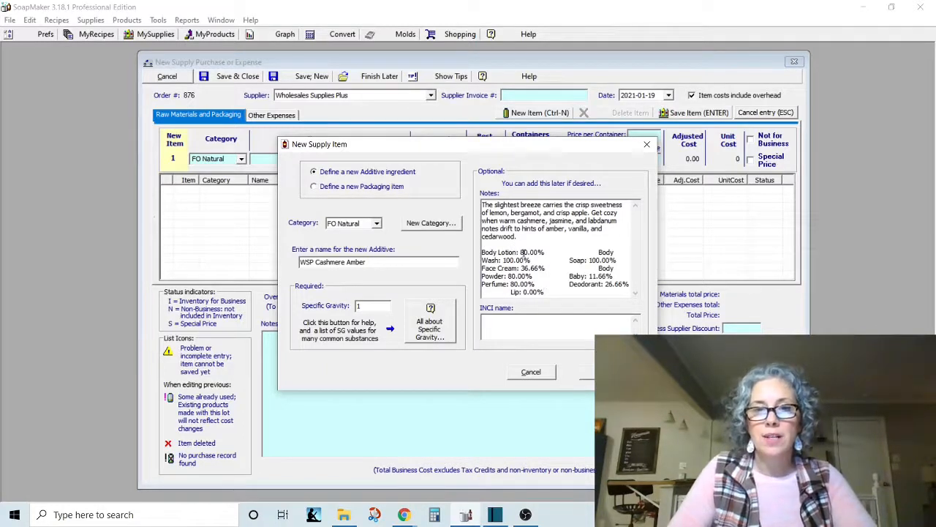
# Put the Body Wash, Soap and Body Powder exposure levels on separate lines in the additive's notes.
pyautogui.click(605, 252)
pyautogui.press('Return')
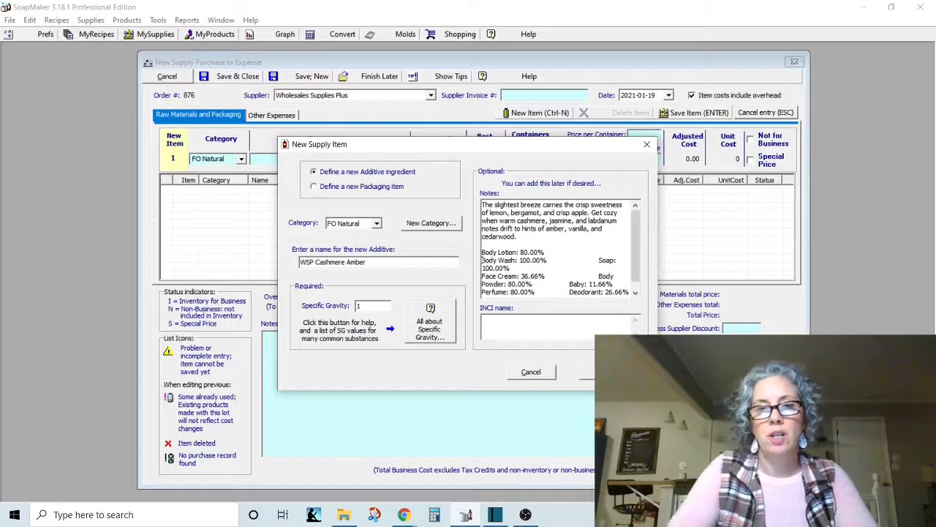
pyautogui.click(598, 260)
pyautogui.press('Return')
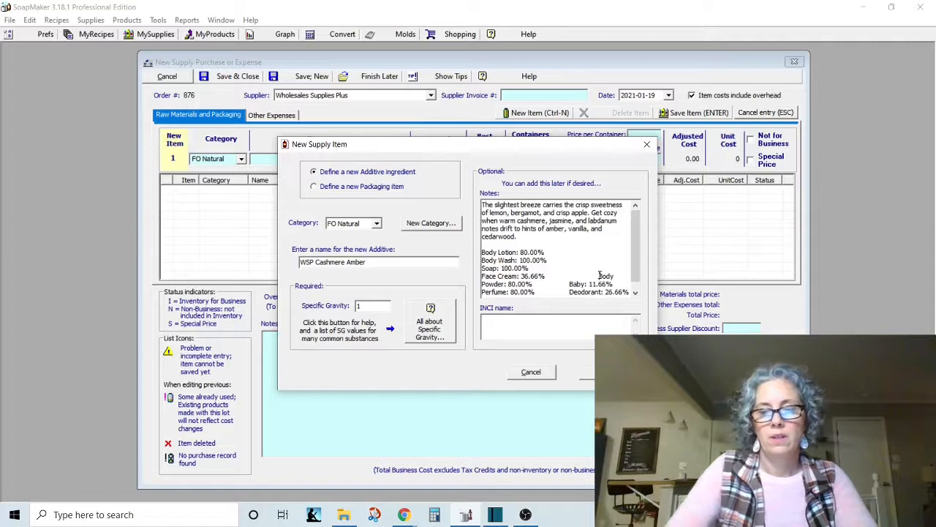
pyautogui.click(599, 276)
pyautogui.press('Return')
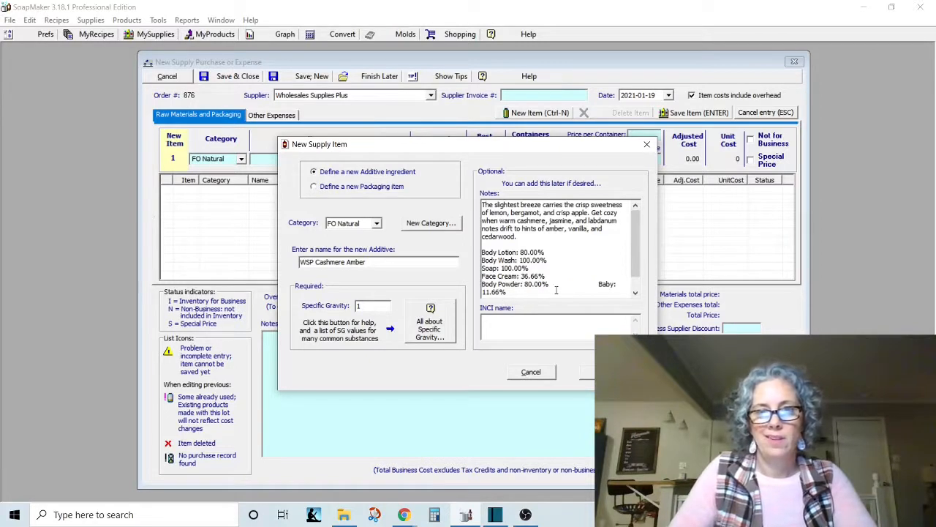
# Delete the Body Powder, Baby and Perfume exposure levels from the additive's notes.
pyautogui.moveTo(550, 286); pyautogui.dragTo(480, 287)
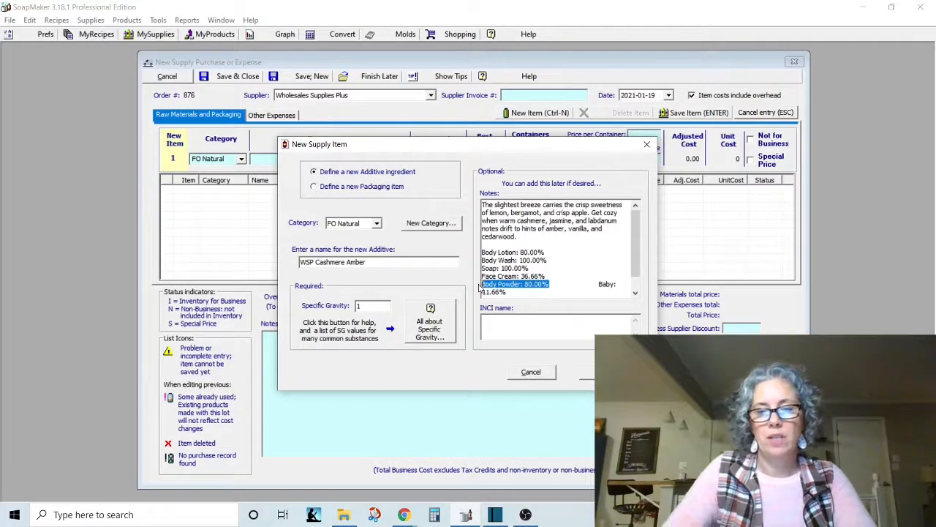
pyautogui.press('BackSpace')
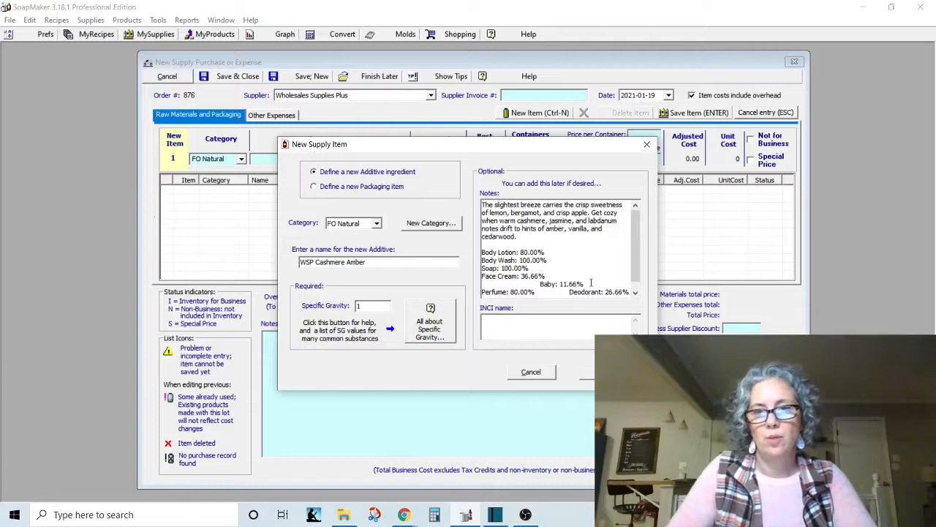
pyautogui.moveTo(591, 281); pyautogui.dragTo(538, 284)
pyautogui.press('BackSpace')
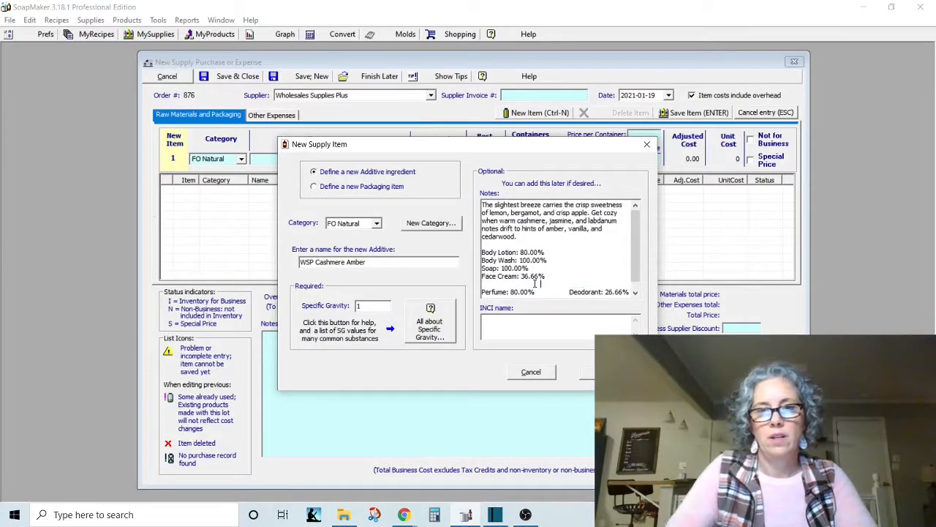
pyautogui.press('BackSpace')
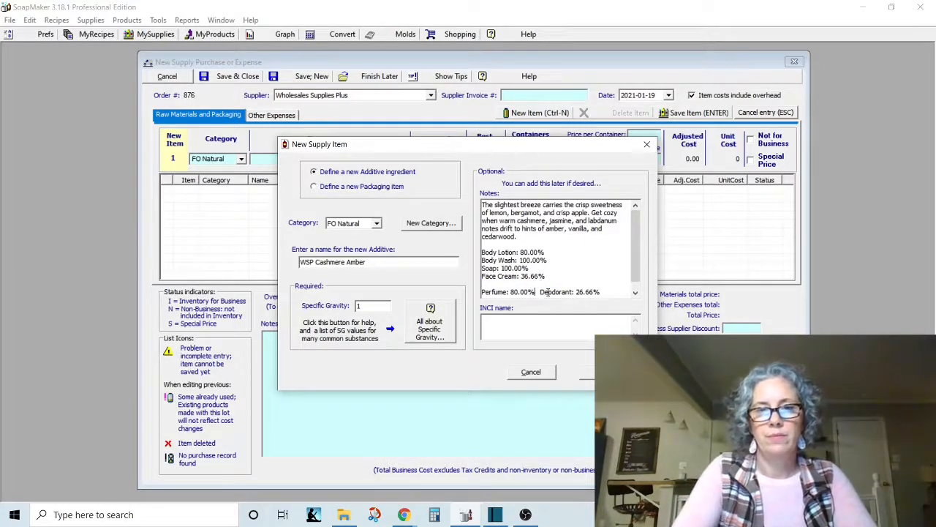
pyautogui.press('BackSpace')
pyautogui.press('BackSpace')
pyautogui.press('BackSpace')
pyautogui.press('BackSpace')
pyautogui.press('BackSpace')
pyautogui.press('BackSpace')
pyautogui.press('BackSpace')
pyautogui.press('BackSpace')
pyautogui.press('BackSpace')
pyautogui.press('BackSpace')
pyautogui.press('BackSpace')
pyautogui.press('BackSpace')
pyautogui.press('BackSpace')
pyautogui.press('BackSpace')
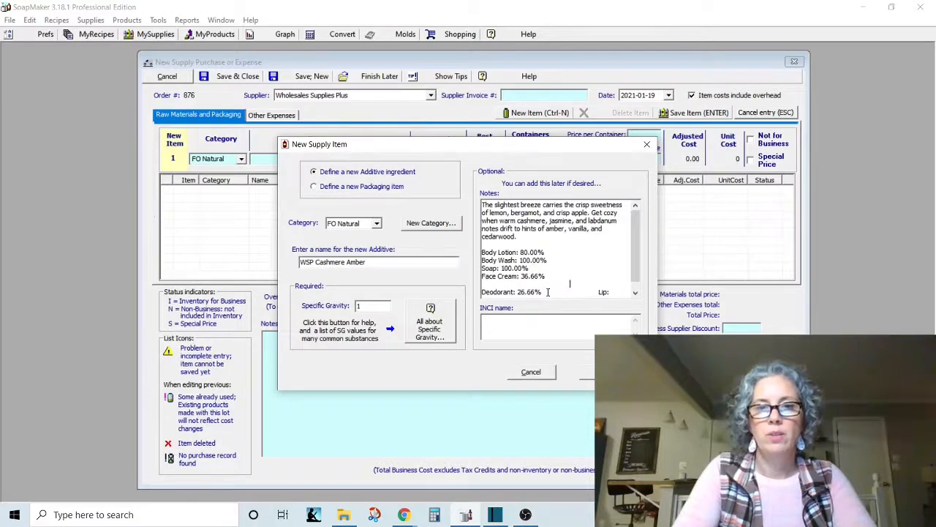
# Place the Deodorant and Lip levels on their own lines without a gap and save the new additive.
pyautogui.press('BackSpace')
pyautogui.press('BackSpace')
pyautogui.press('BackSpace')
pyautogui.press('BackSpace')
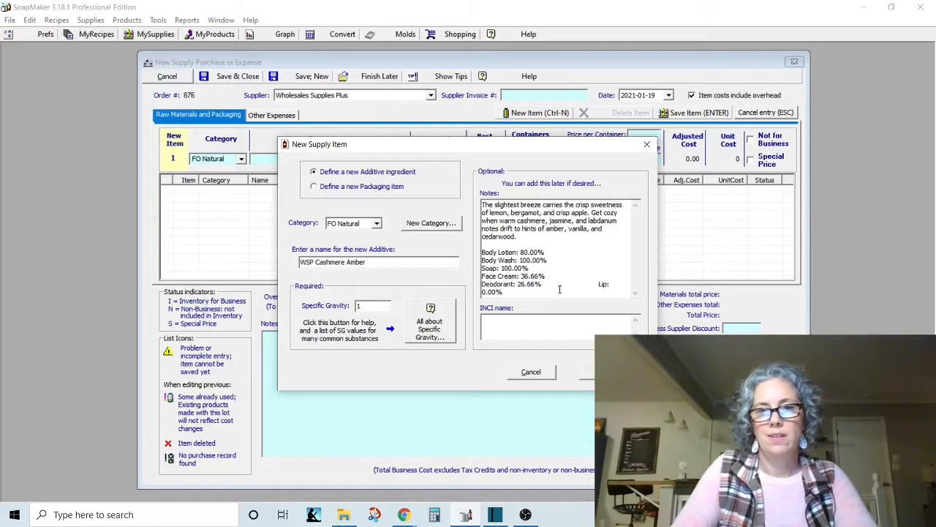
pyautogui.press('Return')
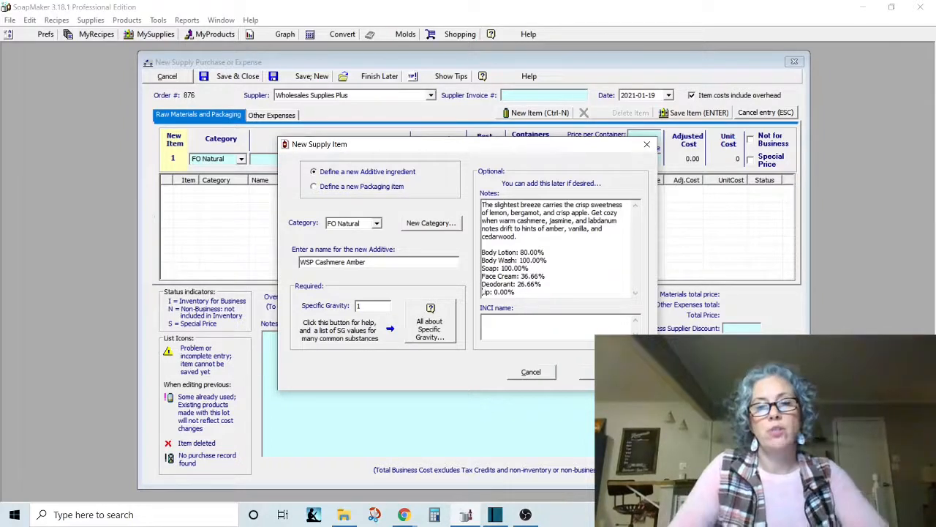
pyautogui.click(589, 374)
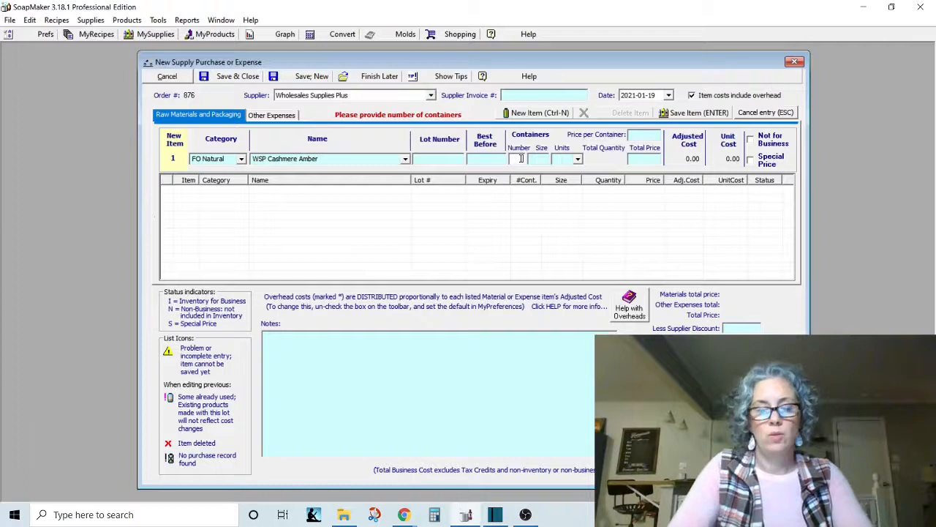
# Enter one container of 2 oz for the WSP Cashmere Amber purchase item.
pyautogui.write('1')
pyautogui.press('Tab')
pyautogui.write('2')
pyautogui.press('Tab')
pyautogui.write('o')
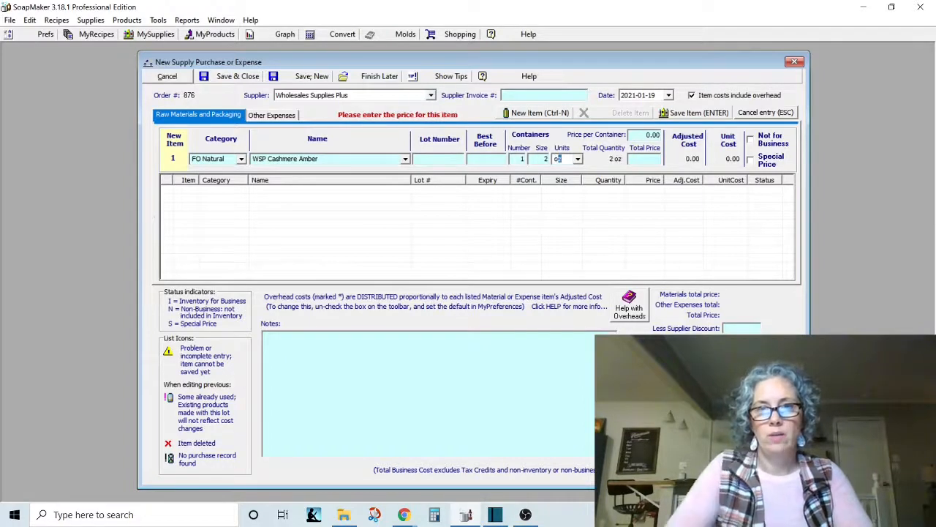
pyautogui.press('Tab')
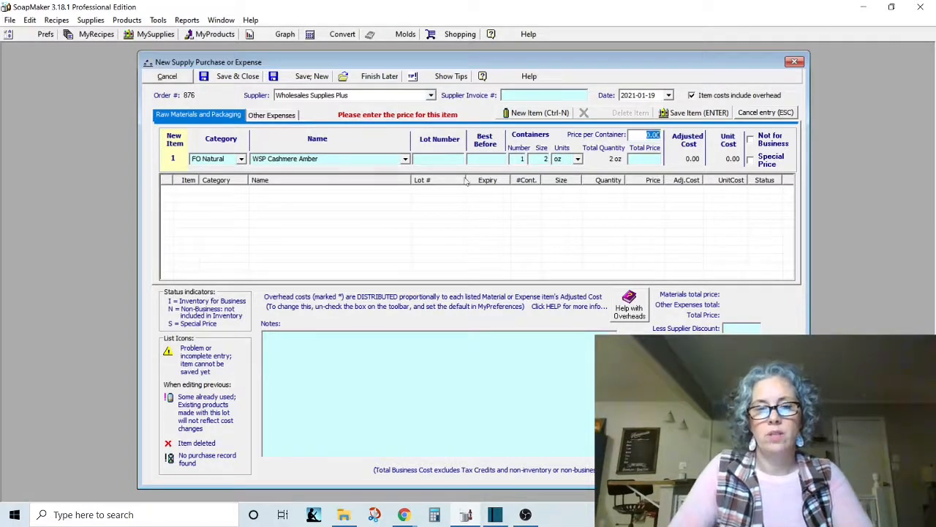
# Check the Cashmere Amber price in the order confirmation email in Chrome and save the item in SoapMaker at 12.50 per container.
pyautogui.click(404, 514)
pyautogui.click(470, 457)
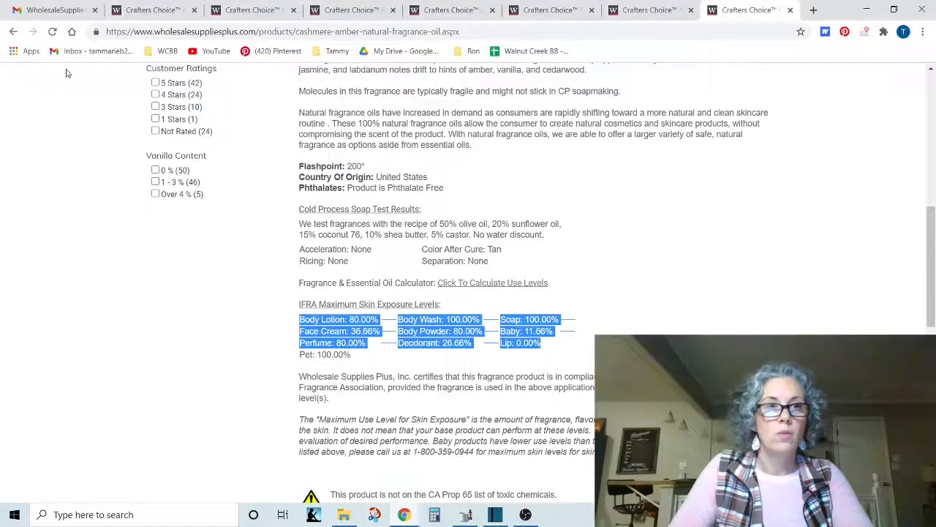
pyautogui.click(47, 10)
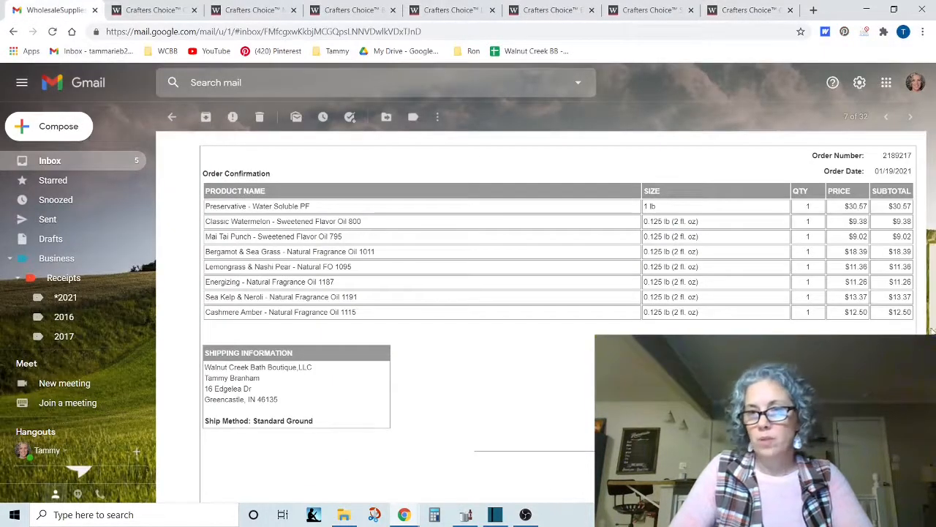
pyautogui.click(465, 514)
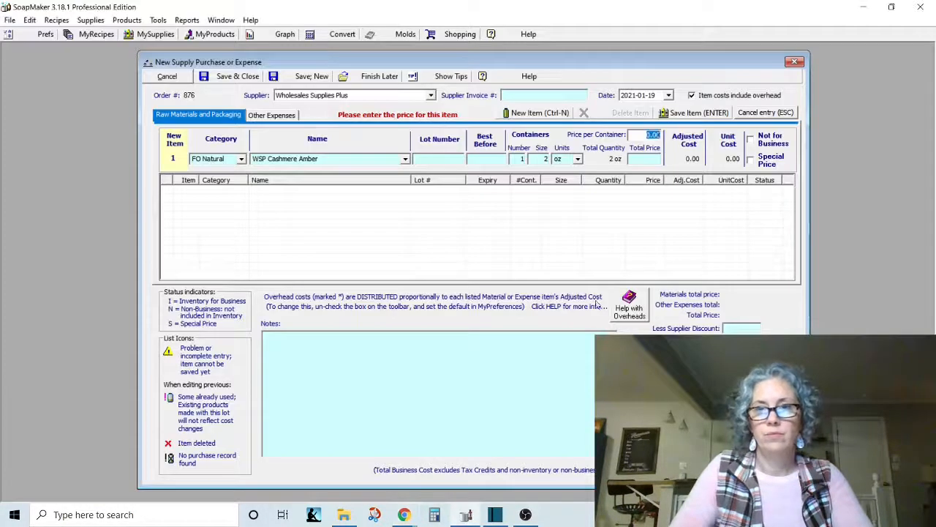
pyautogui.write('12.50')
pyautogui.press('Return')
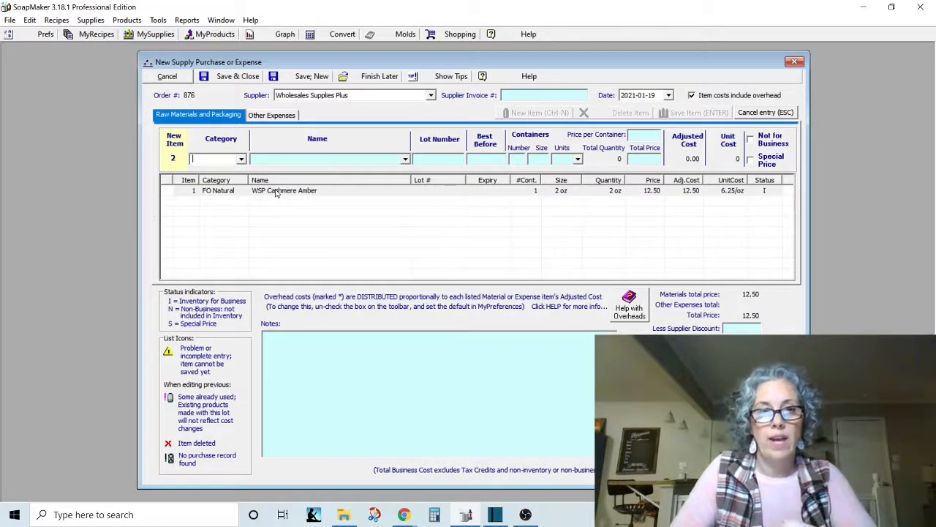
# Choose FO Natural as the category of the second purchase item and begin its name with W.
pyautogui.click(240, 160)
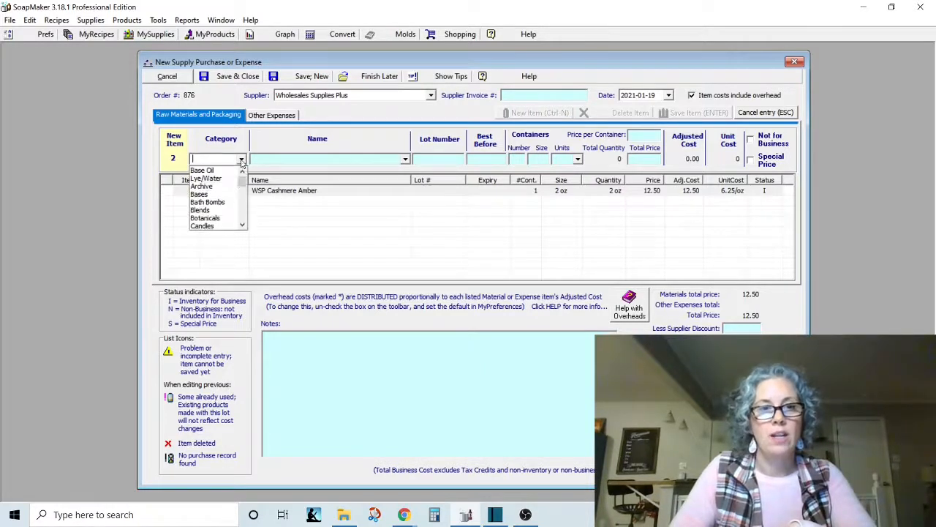
pyautogui.scroll(-3, 220, 205)
pyautogui.scroll(-1, 221, 213)
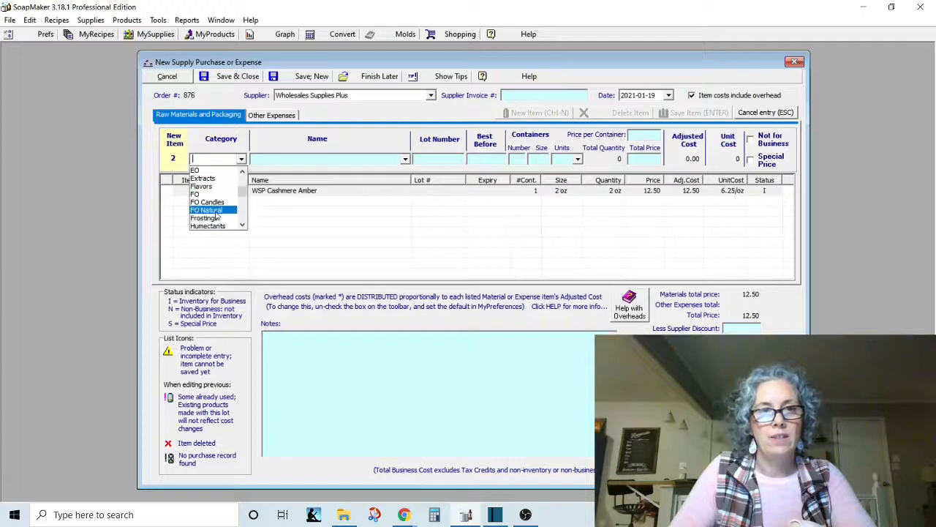
pyautogui.click(220, 210)
pyautogui.click(271, 159)
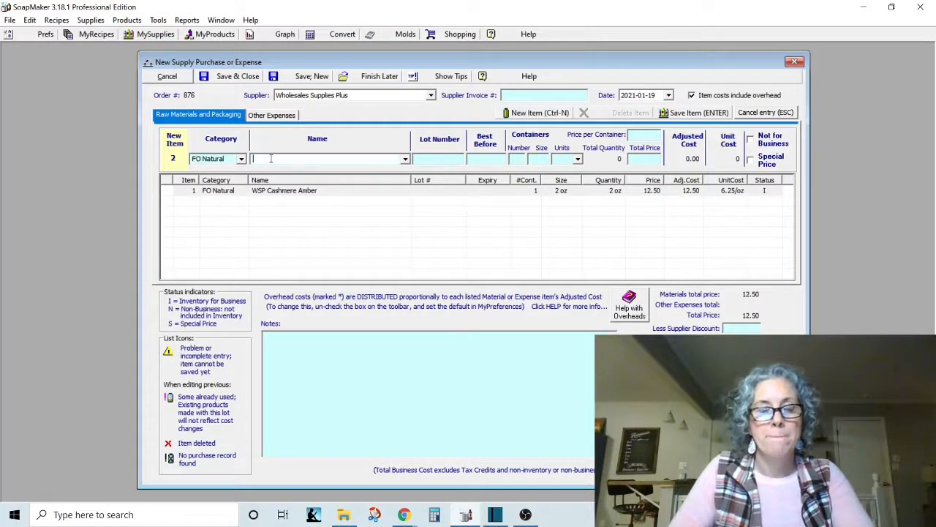
pyautogui.write('WSP Cashmere Amber')
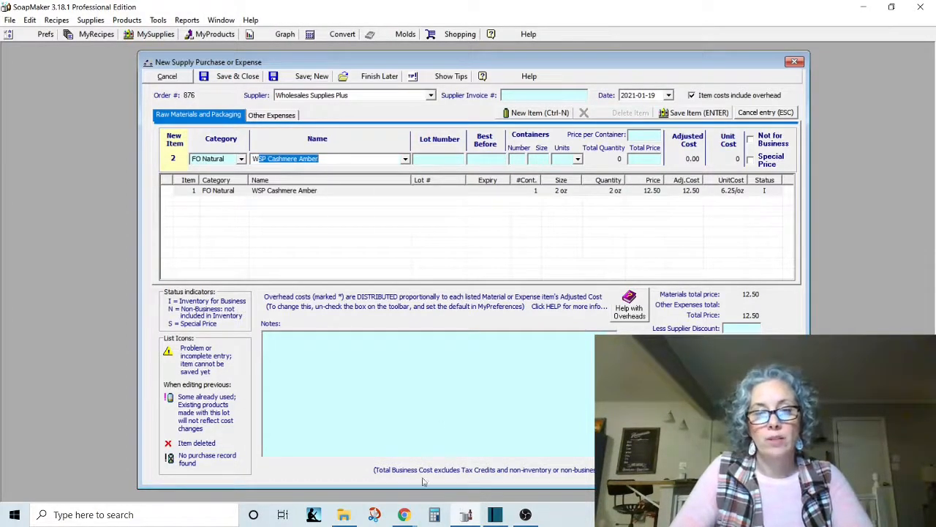
# In Chrome, close the Cashmere Amber page and copy the two-line scent description from the Sea Kelp & Neroli product page.
pyautogui.click(404, 514)
pyautogui.click(436, 479)
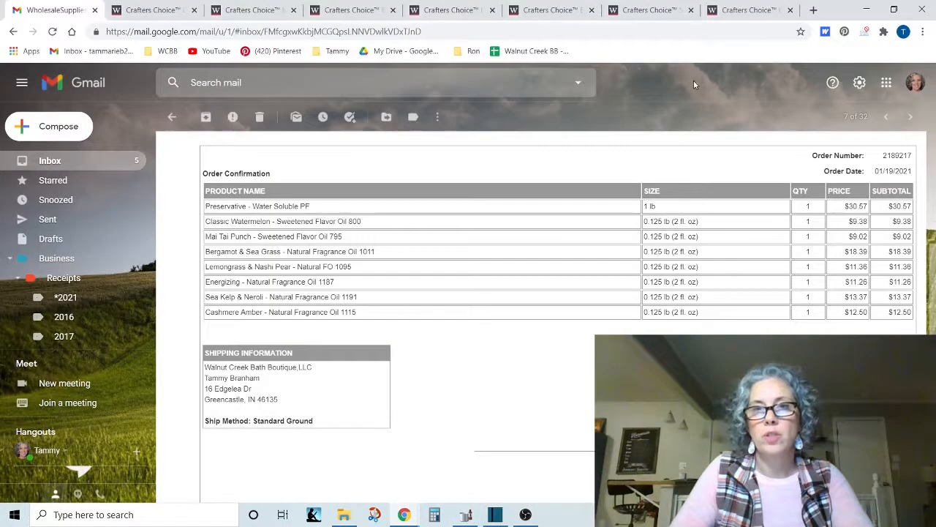
pyautogui.click(774, 16)
pyautogui.click(790, 10)
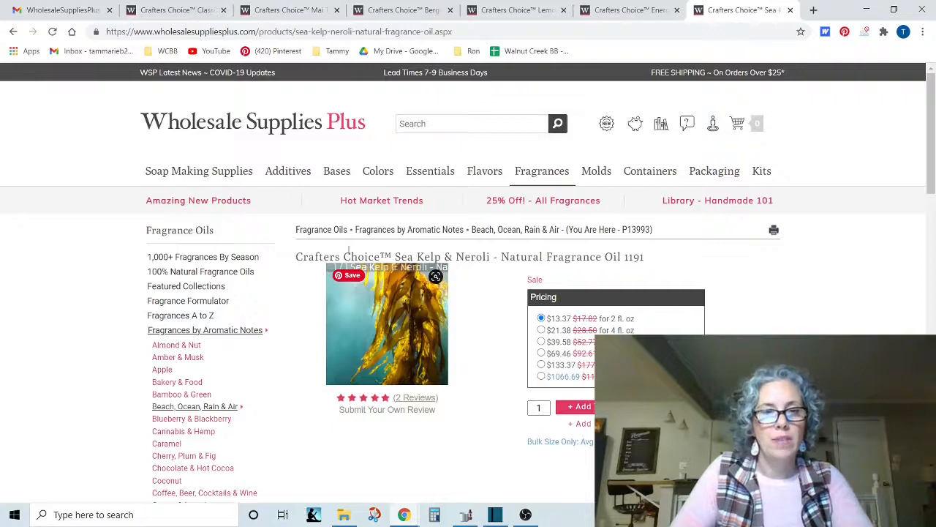
pyautogui.scroll(-5, 472, 401)
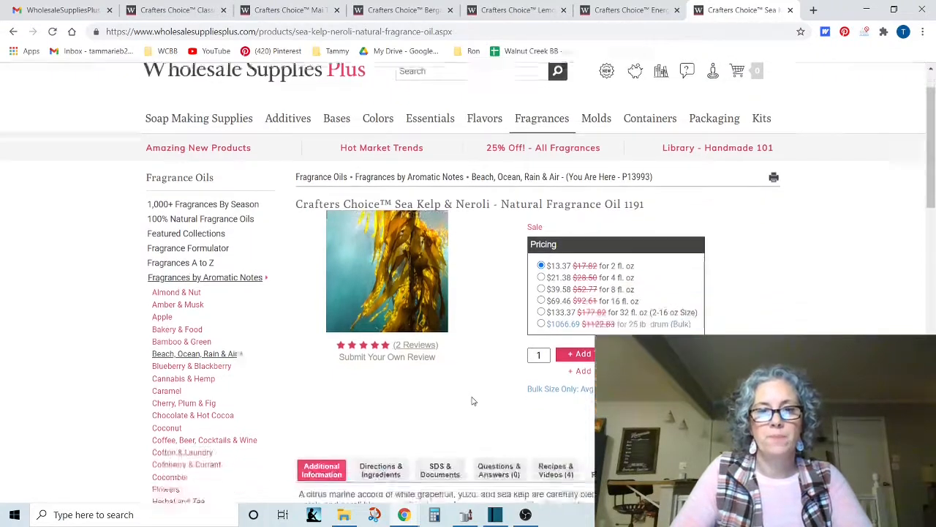
pyautogui.moveTo(295, 187); pyautogui.dragTo(647, 191)
pyautogui.hotkey('ctrl', 'c')
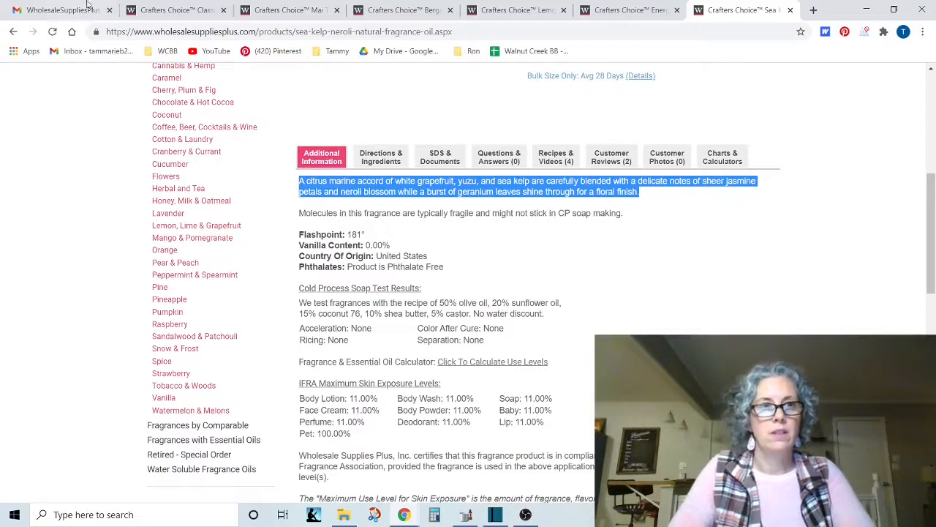
# In SoapMaker, name the second purchase item WSP Sea Kelp & Neroli and agree to define it as a new additive.
pyautogui.click(466, 514)
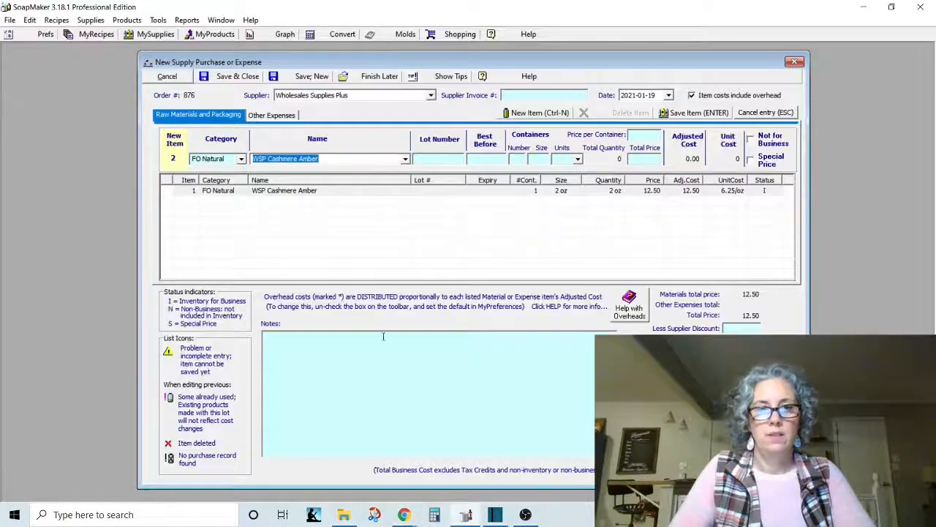
pyautogui.click(334, 160)
pyautogui.press('BackSpace')
pyautogui.press('BackSpace')
pyautogui.press('BackSpace')
pyautogui.press('BackSpace')
pyautogui.press('BackSpace')
pyautogui.press('BackSpace')
pyautogui.press('BackSpace')
pyautogui.press('BackSpace')
pyautogui.press('BackSpace')
pyautogui.press('BackSpace')
pyautogui.press('BackSpace')
pyautogui.press('BackSpace')
pyautogui.press('BackSpace')
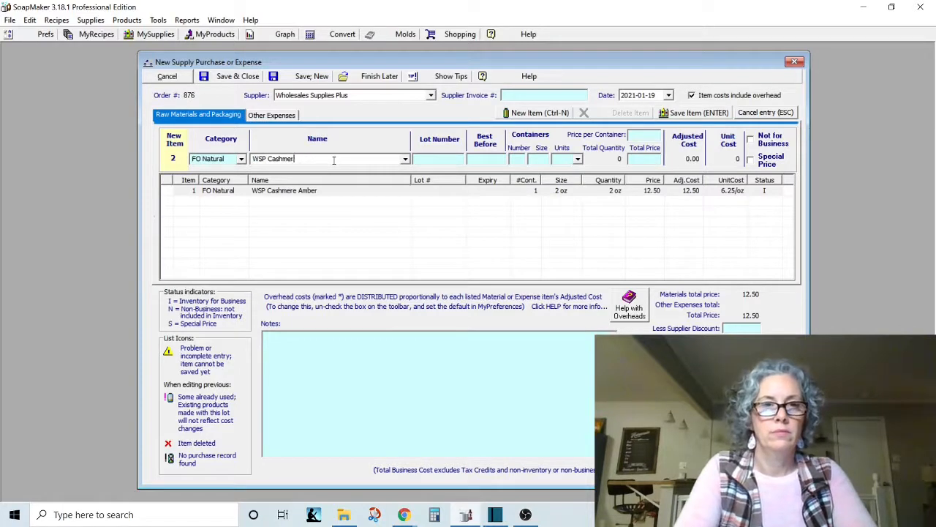
pyautogui.write('SP Sea')
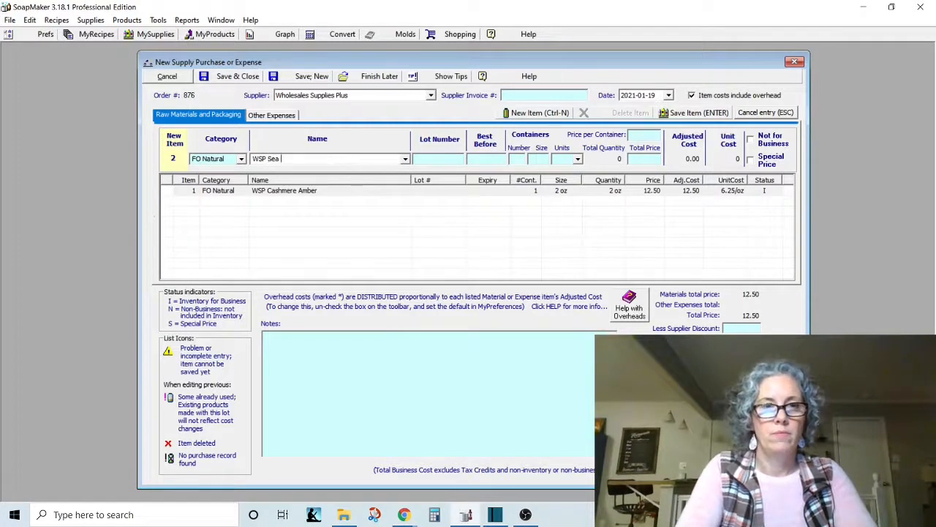
pyautogui.write(' Kelp & N')
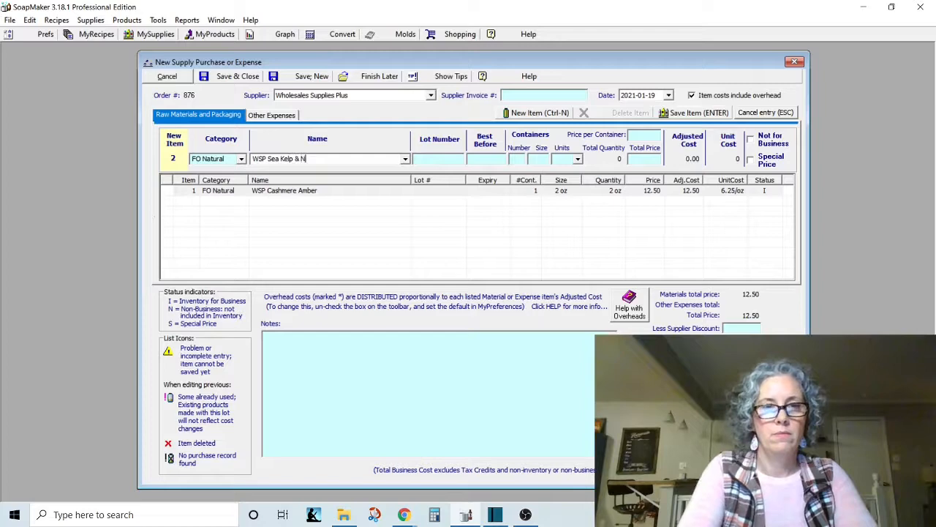
pyautogui.write('eroli')
pyautogui.press('Tab')
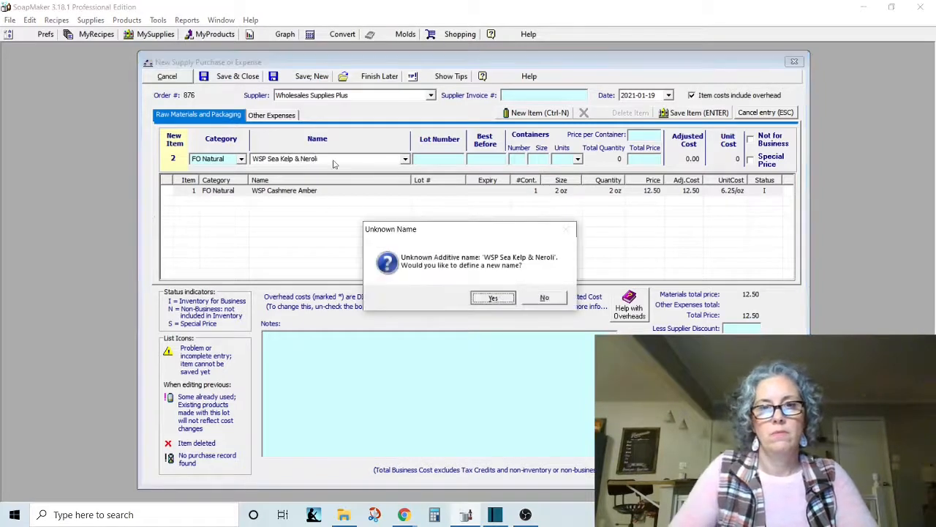
pyautogui.press('Return')
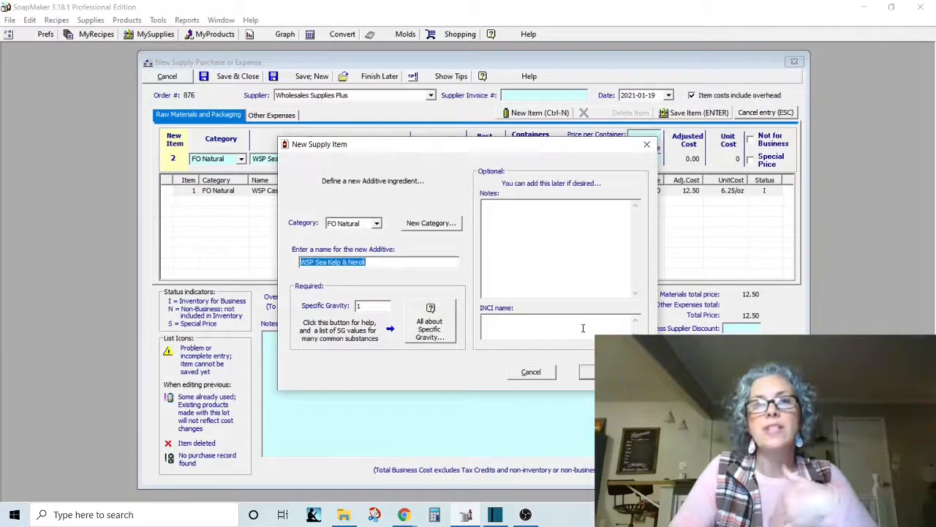
# Paste the scent description into the new additive's notes, followed by the IFRA levels from Body Lotion to Lip copied from the Chrome product page.
pyautogui.click(557, 254)
pyautogui.hotkey('ctrl', 'v')
pyautogui.press('Return')
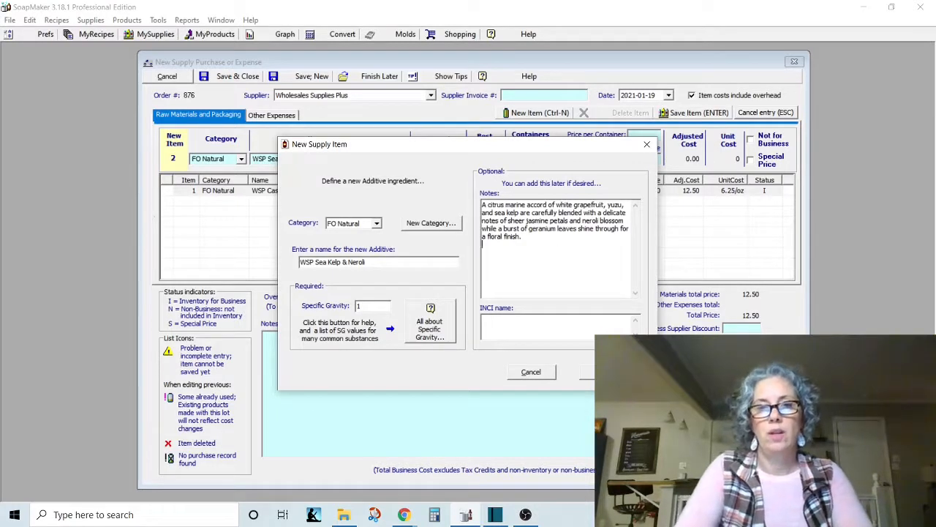
pyautogui.click(404, 514)
pyautogui.click(492, 476)
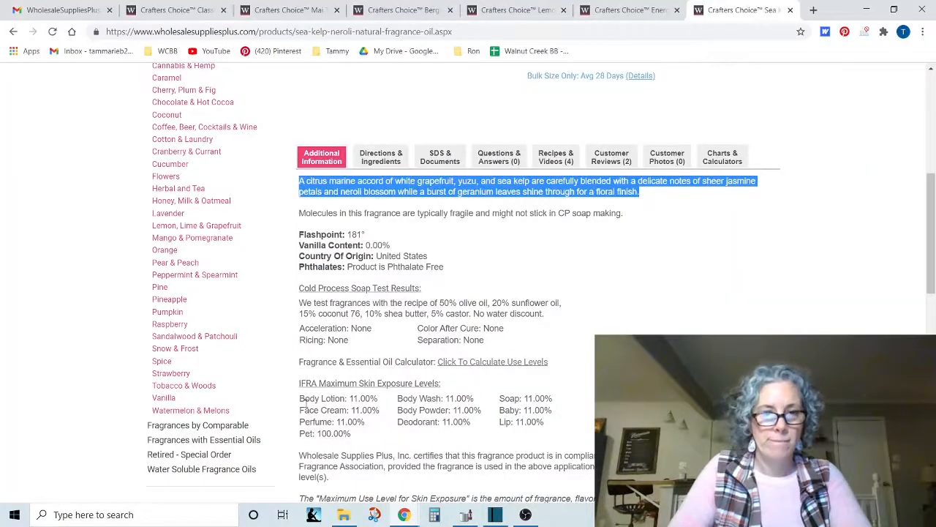
pyautogui.moveTo(300, 399); pyautogui.dragTo(552, 429)
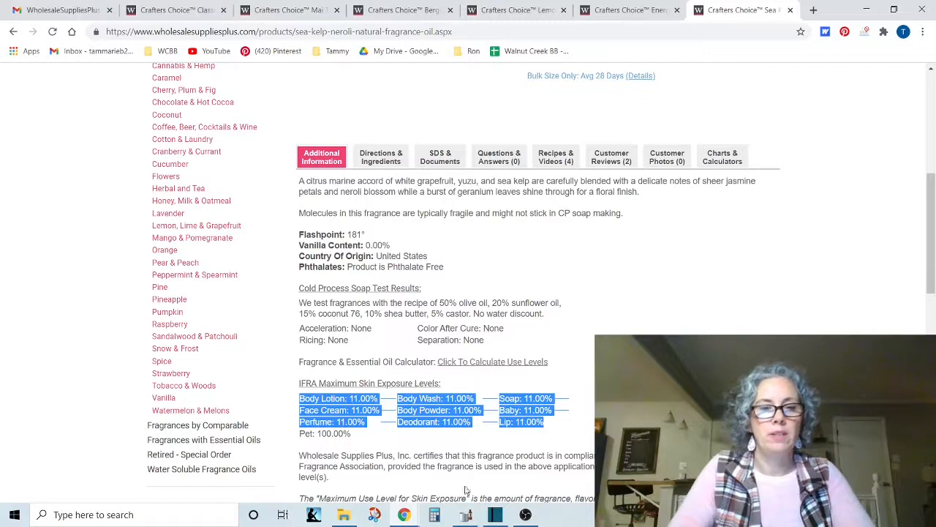
pyautogui.click(465, 514)
pyautogui.write('Body Lotion: 11.00%\tBody Wash: 11.00%\tBody Soap: 11.00% Face Cream: 11.00%\tBody Powder: 11.00%\tBaby: 11.00% Perfume: 11.00%\tDeodorant: 11.00%\tLip: 11.00%')
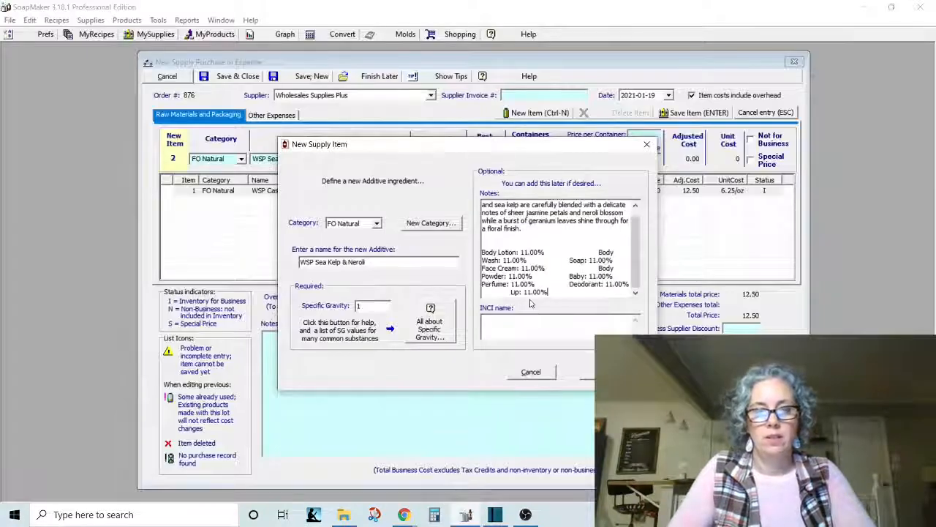
# Break the pasted IFRA levels in the notes so Body Wash, Soap, Body Powder and Baby each start a new line.
pyautogui.moveTo(603, 253); pyautogui.dragTo(598, 253)
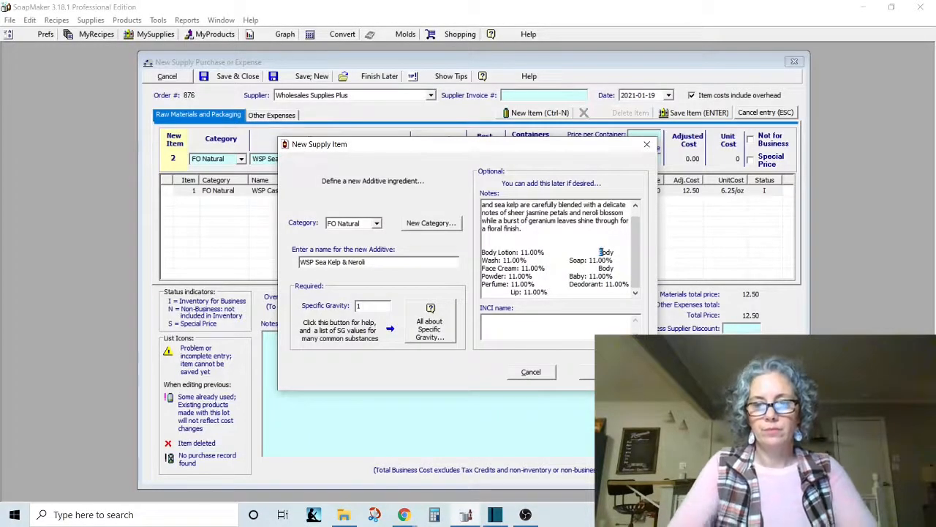
pyautogui.press('Return')
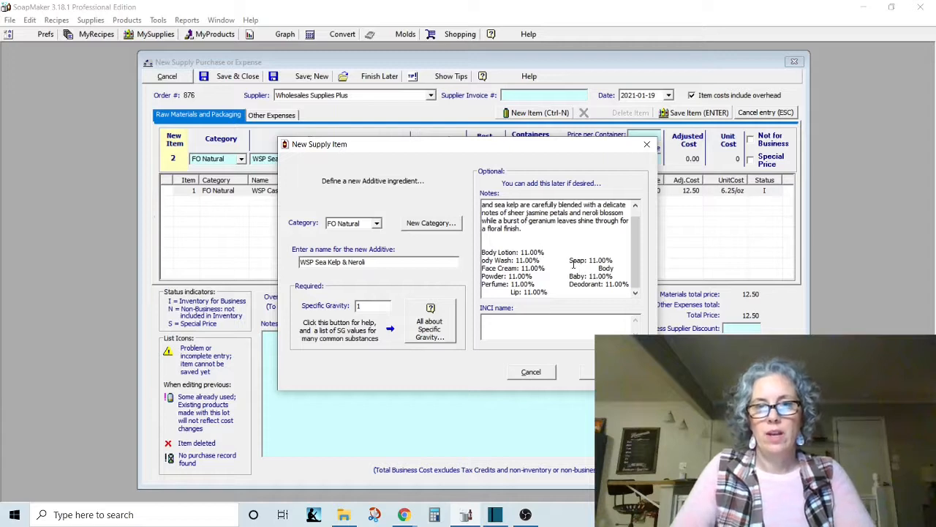
pyautogui.click(569, 262)
pyautogui.press('Return')
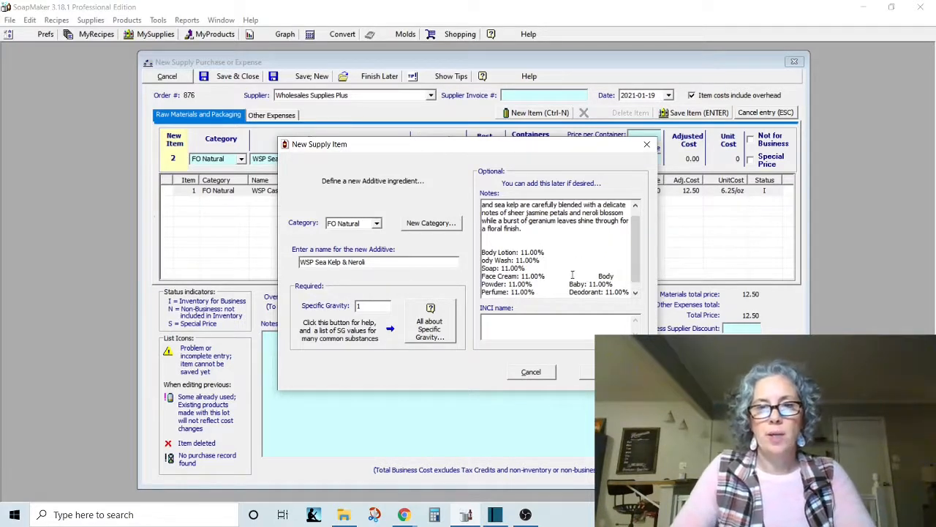
pyautogui.click(600, 276)
pyautogui.press('Return')
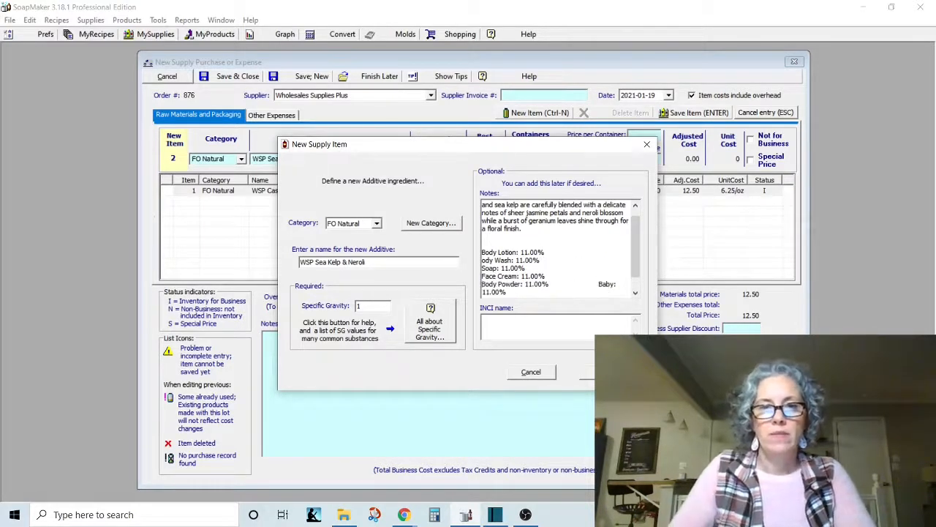
pyautogui.click(599, 284)
pyautogui.press('Return')
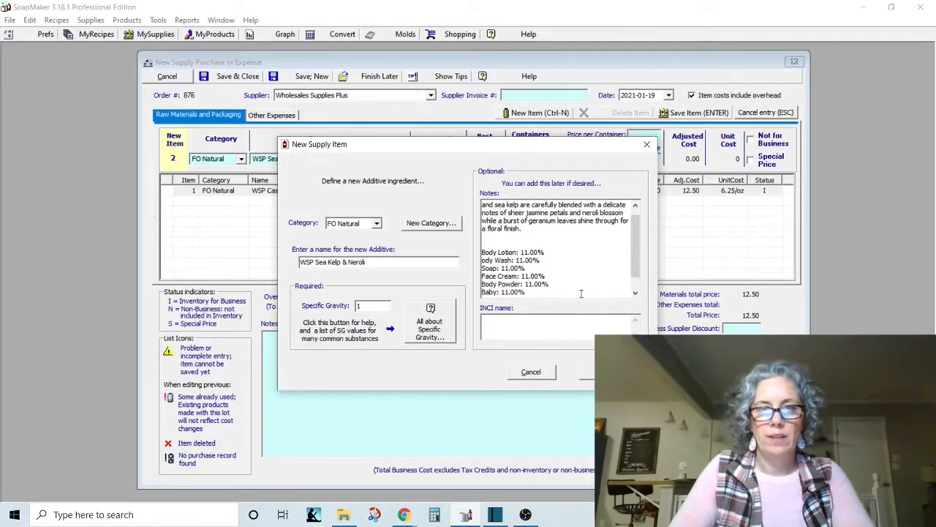
# Remove the Body Powder, Baby and Perfume levels from the notes and save the new additive.
pyautogui.moveTo(531, 291); pyautogui.dragTo(519, 285)
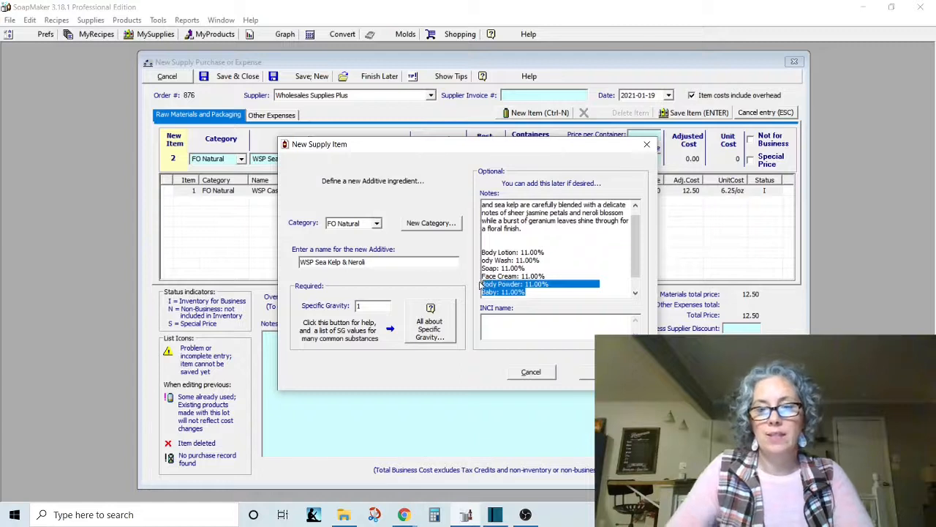
pyautogui.press('Delete')
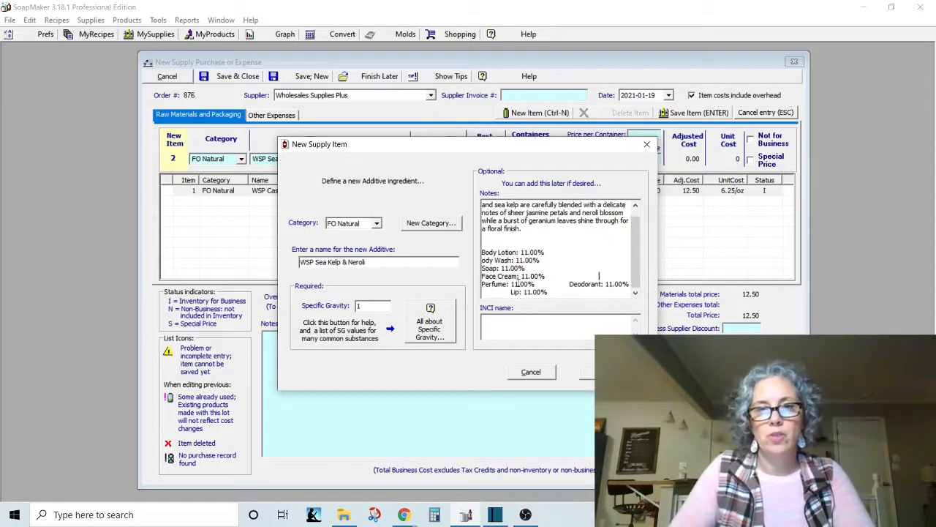
pyautogui.moveTo(561, 283); pyautogui.dragTo(483, 287)
pyautogui.press('Delete')
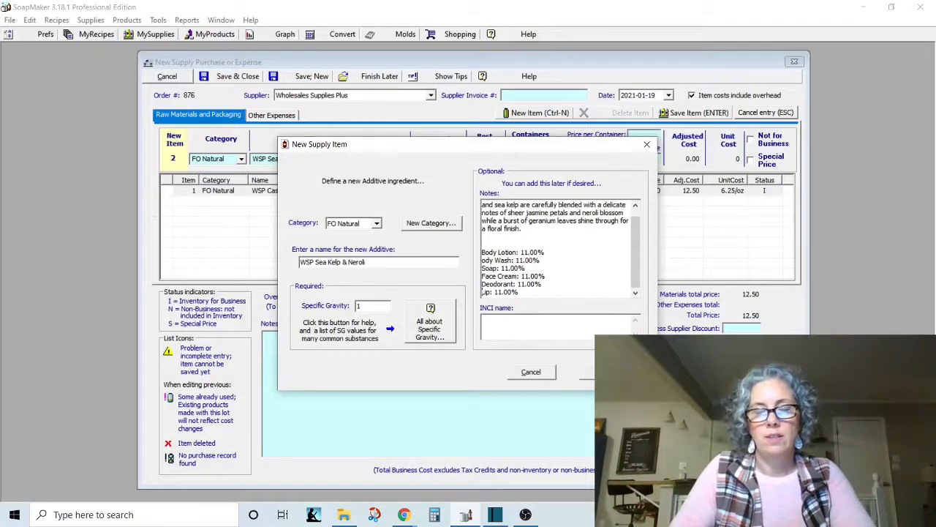
pyautogui.click(586, 371)
# Enter one container of 2 oz for the WSP Sea Kelp & Neroli purchase item.
pyautogui.press('Tab')
pyautogui.write('1')
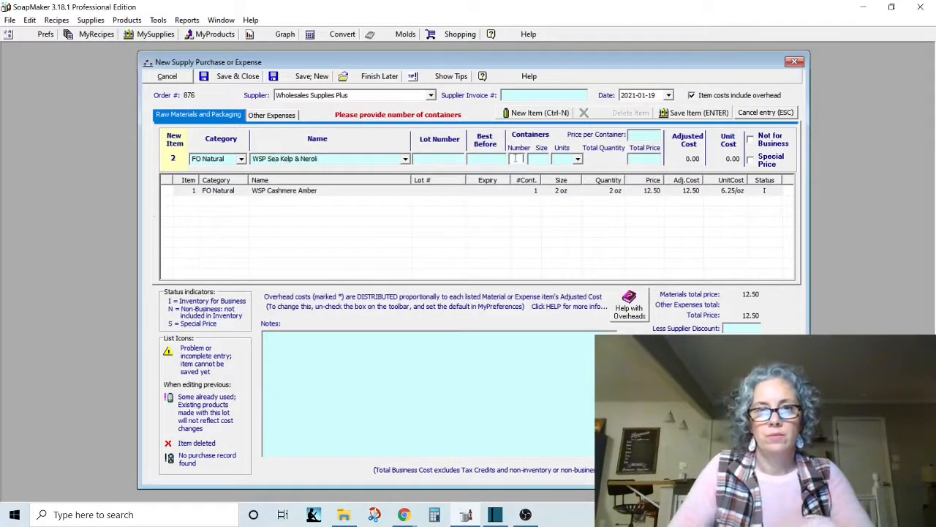
pyautogui.press('Tab')
pyautogui.write('2')
pyautogui.press('Tab')
pyautogui.write('oz')
pyautogui.press('Tab')
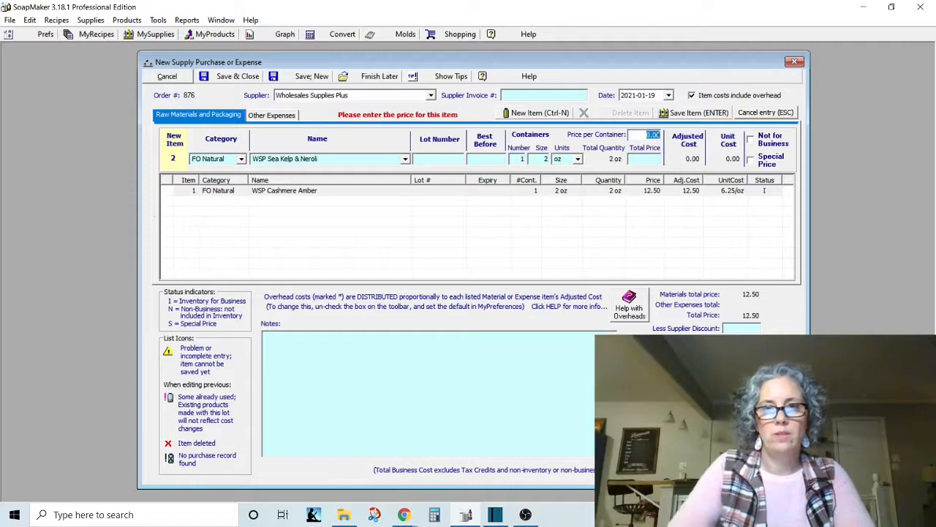
# Check the Sea Kelp & Neroli price in the order confirmation email in Chrome and save the item in SoapMaker at 13.37 per container.
pyautogui.moveTo(404, 514)
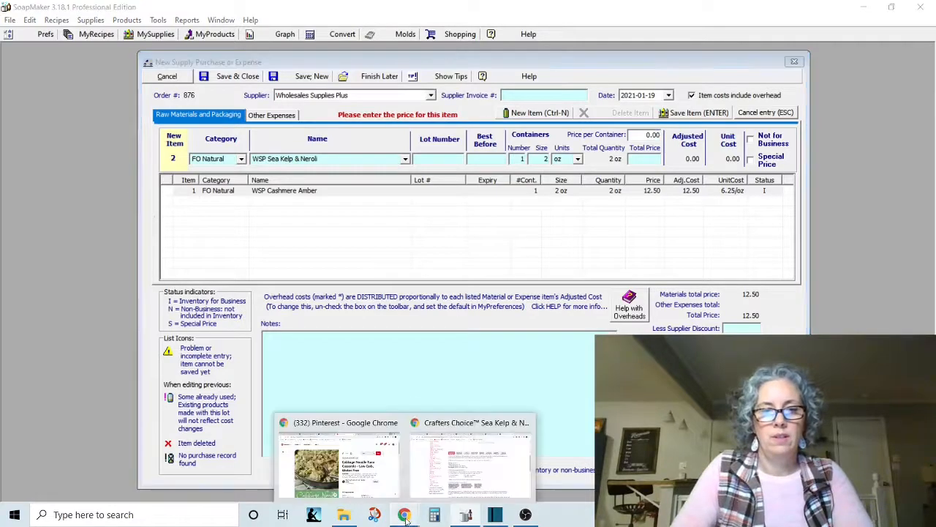
pyautogui.click(461, 475)
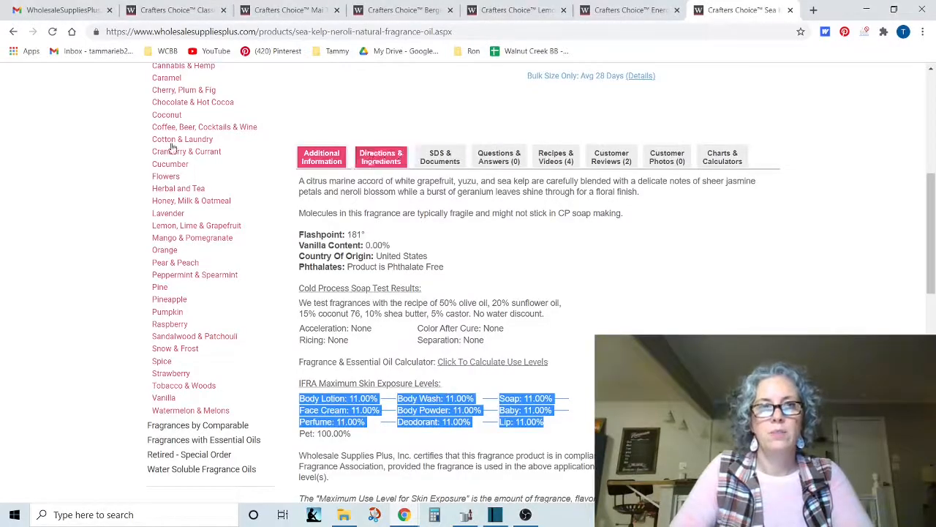
pyautogui.click(64, 10)
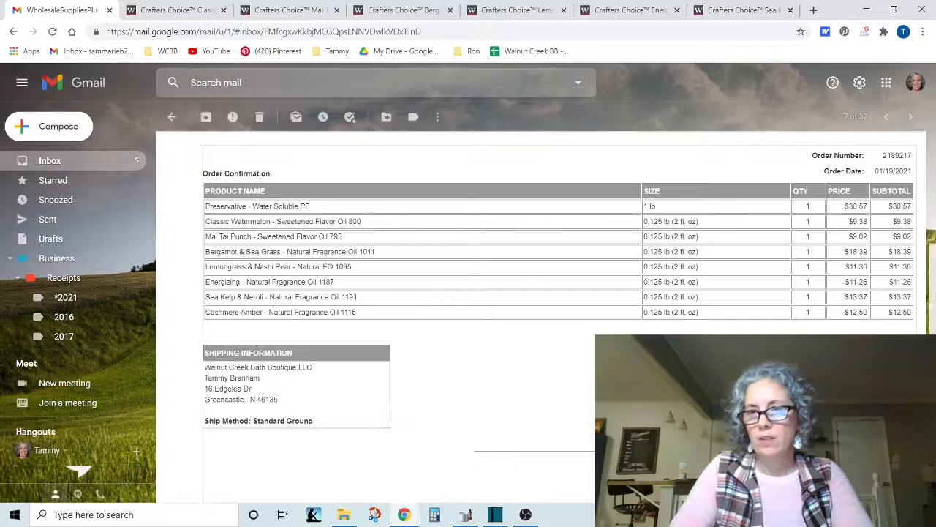
pyautogui.click(722, 11)
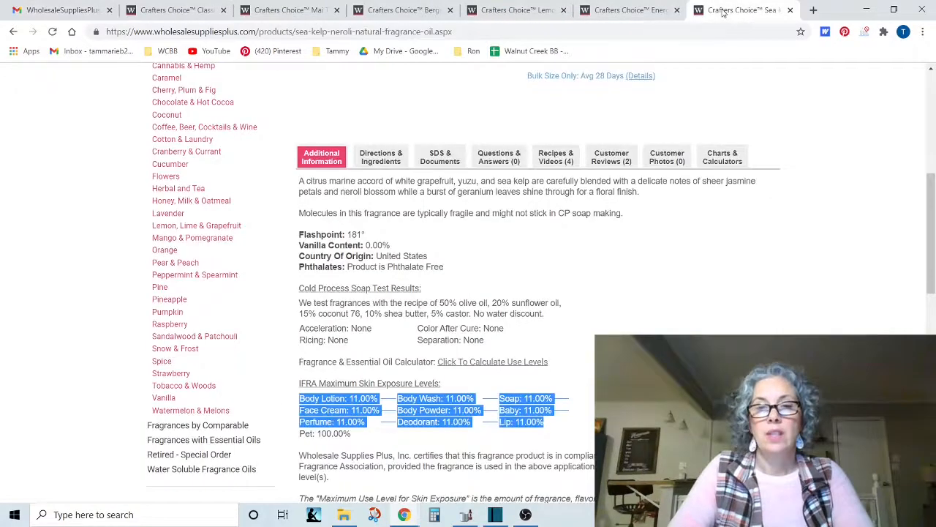
pyautogui.click(465, 516)
pyautogui.write('13.37')
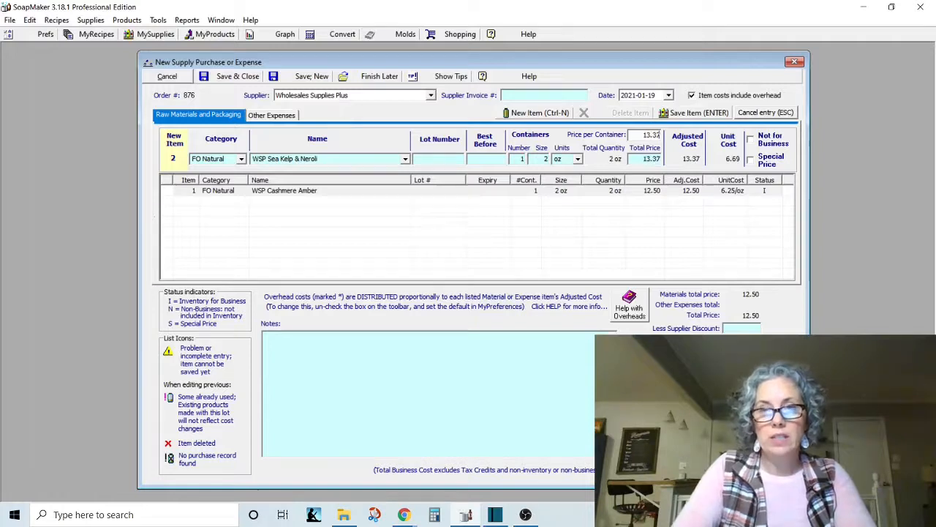
pyautogui.press('Return')
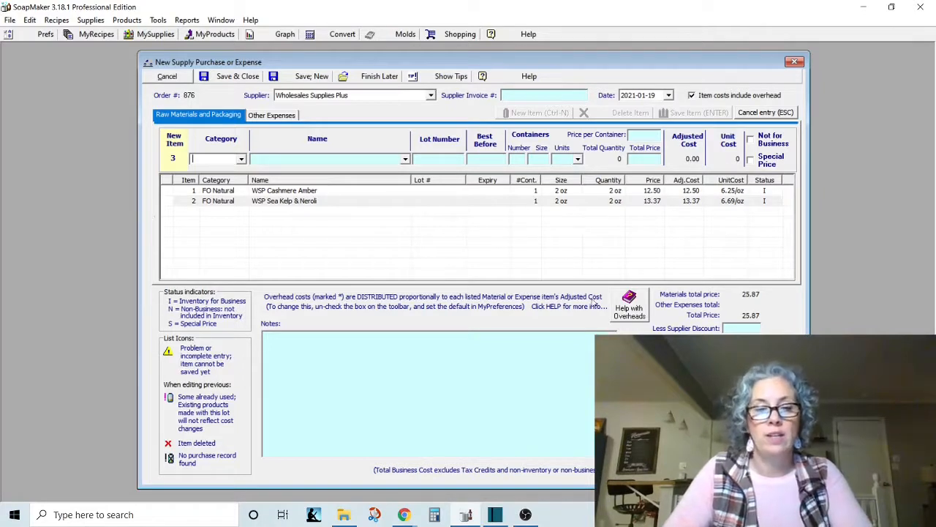
# In Chrome, close the Sea Kelp & Neroli page, copy the one-line scent description from the Energizing product page, and return to SoapMaker.
pyautogui.moveTo(497, 520)
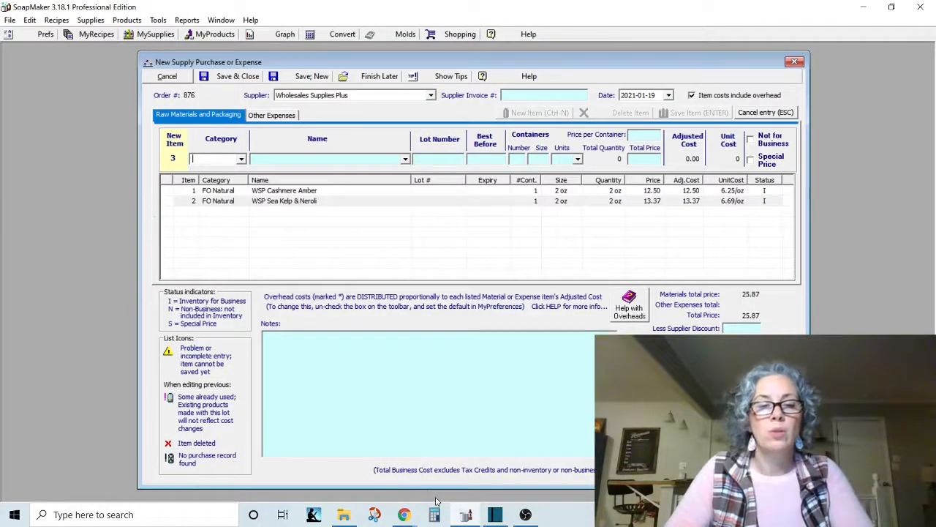
pyautogui.moveTo(404, 514)
pyautogui.click(479, 461)
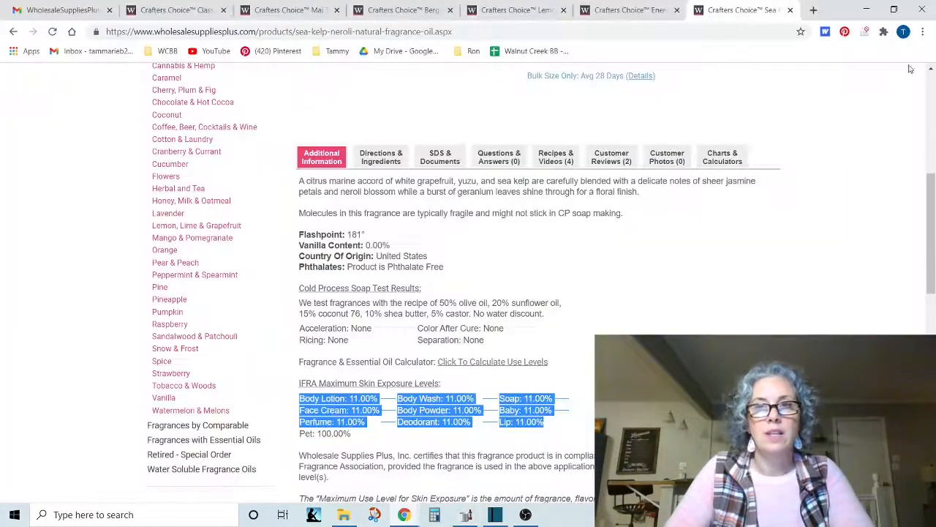
pyautogui.click(790, 9)
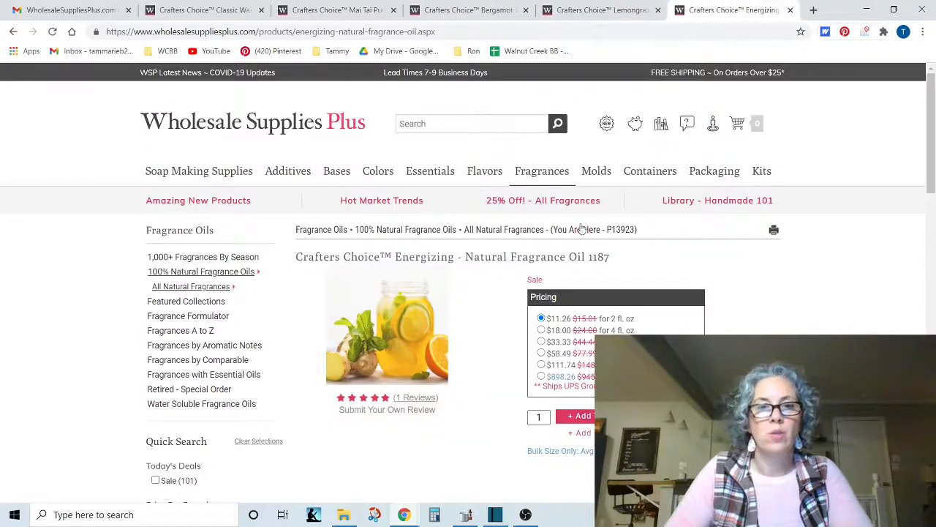
pyautogui.scroll(-3, 582, 229)
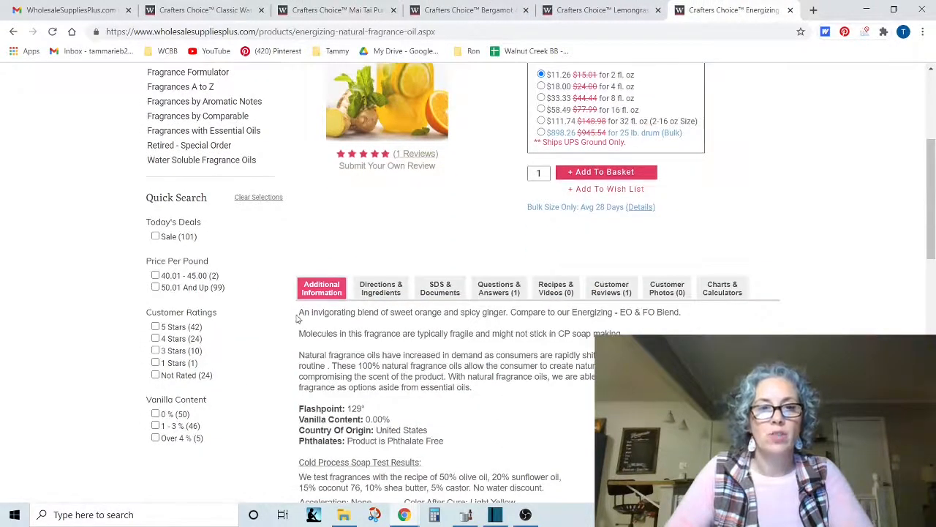
pyautogui.moveTo(297, 318); pyautogui.dragTo(685, 318)
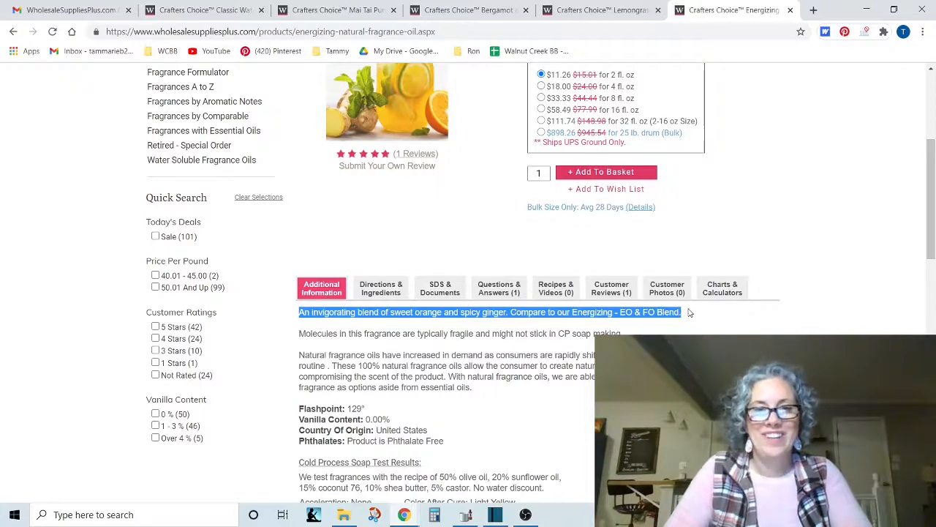
pyautogui.scroll(3, 680, 296)
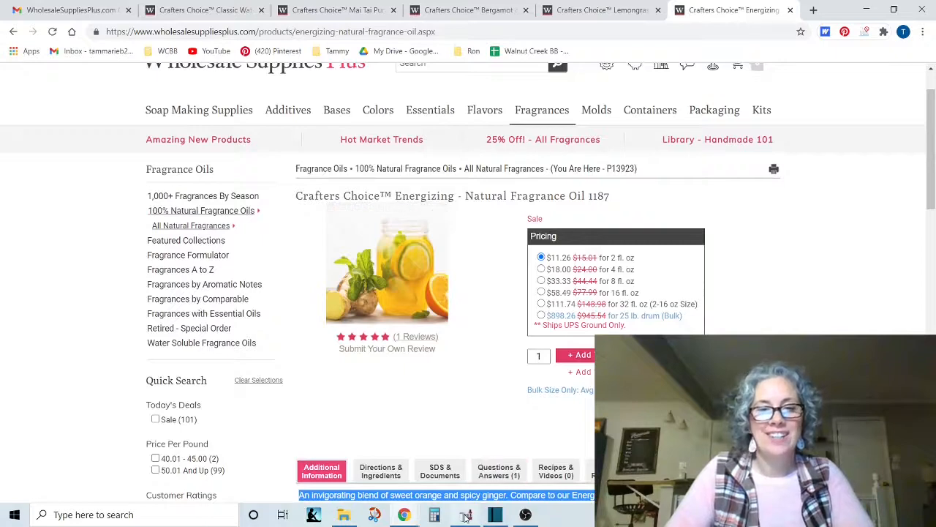
pyautogui.moveTo(466, 516)
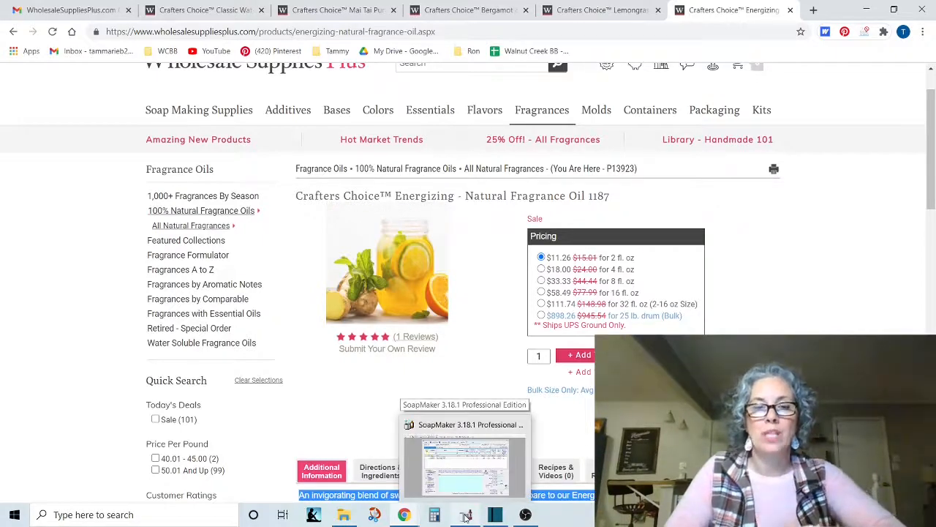
pyautogui.click(466, 517)
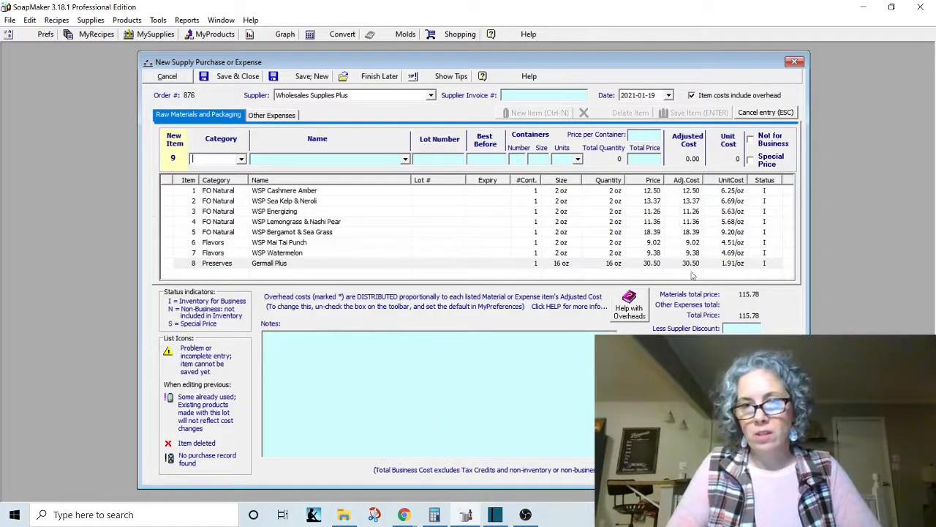
# Switch to the order confirmation email in Chrome to review the purchased items and their prices.
pyautogui.click(406, 518)
pyautogui.click(441, 489)
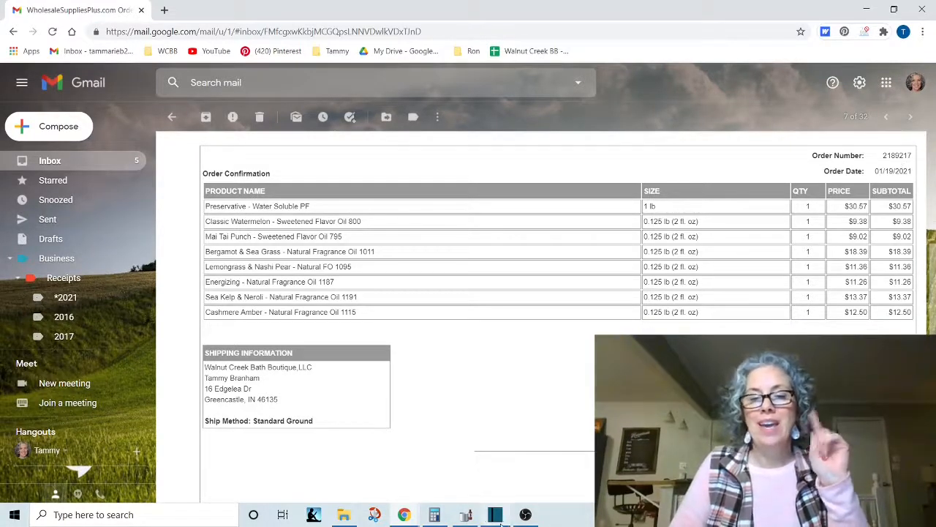
# Return to SoapMaker and set the Germall Plus item's price per container to 30.57, saving the item.
pyautogui.moveTo(434, 514)
pyautogui.moveTo(404, 514)
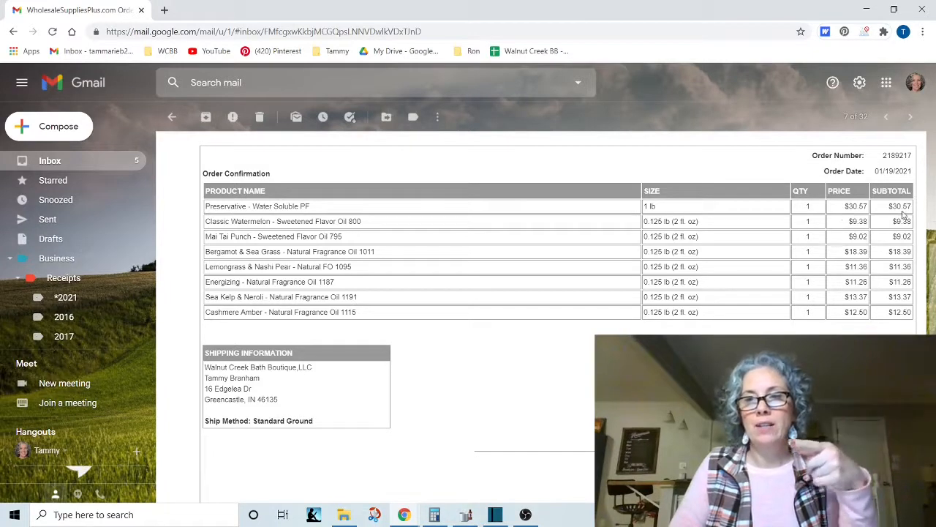
pyautogui.click(470, 516)
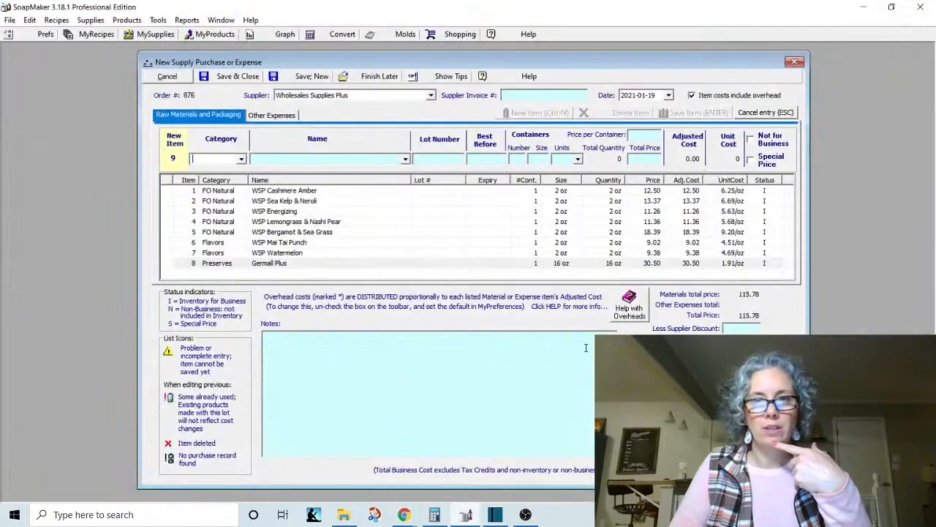
pyautogui.click(685, 265)
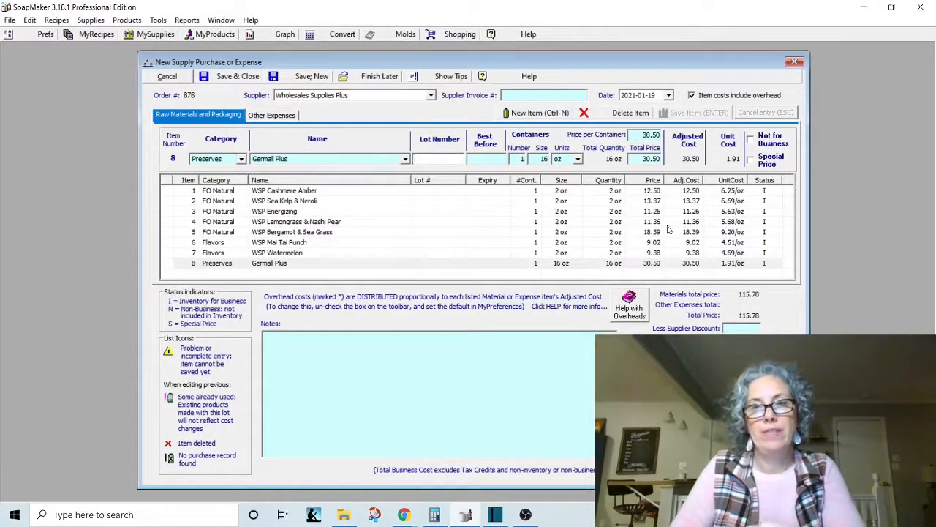
pyautogui.moveTo(636, 136); pyautogui.dragTo(713, 140)
pyautogui.write('30.57')
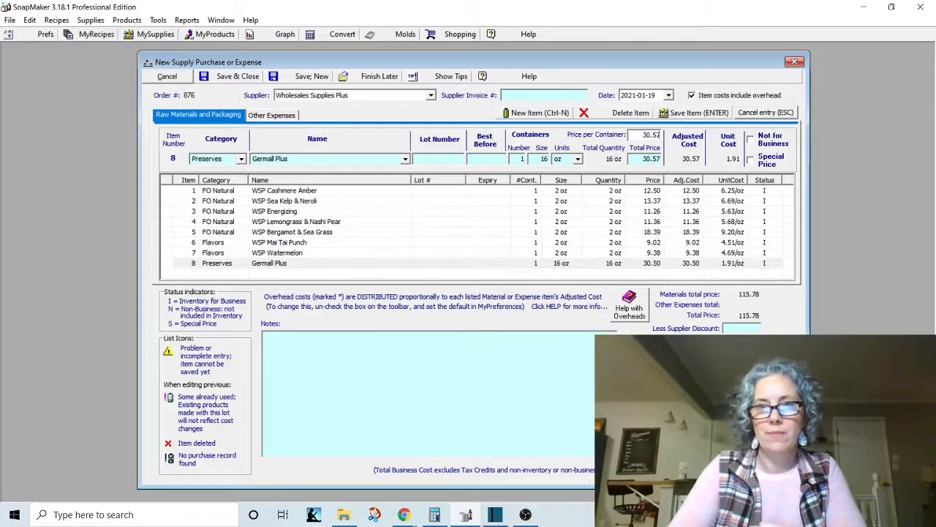
pyautogui.press('Return')
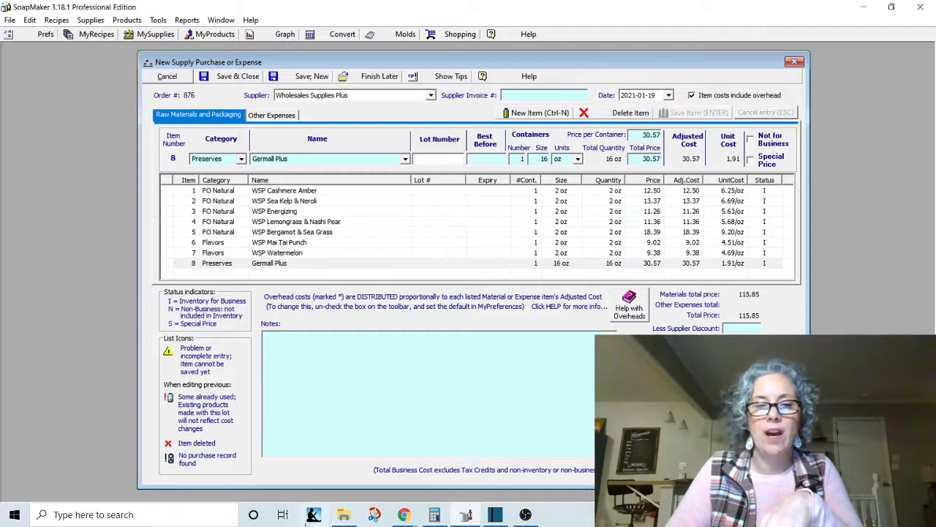
# Check the order confirmation email in Chrome, return to SoapMaker and enter an overhead charge of 5.95 for the purchase.
pyautogui.click(403, 515)
pyautogui.click(472, 454)
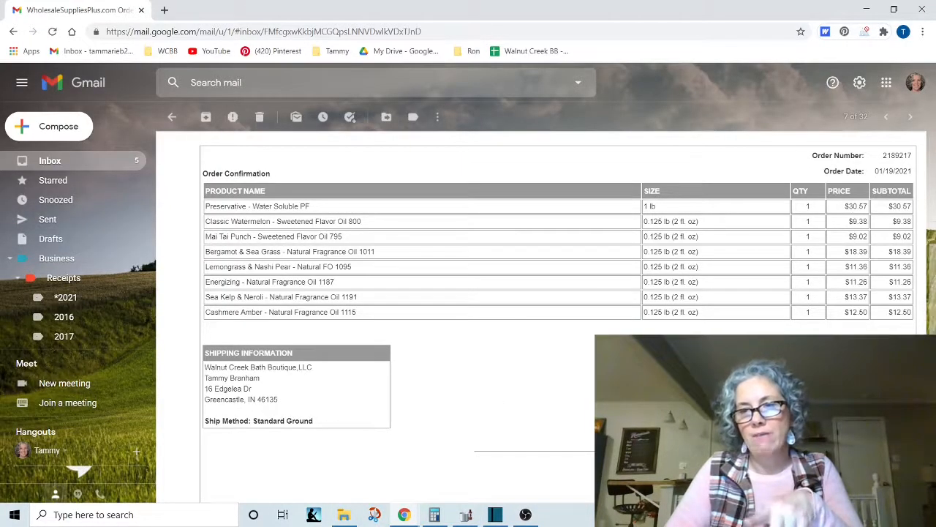
pyautogui.click(867, 9)
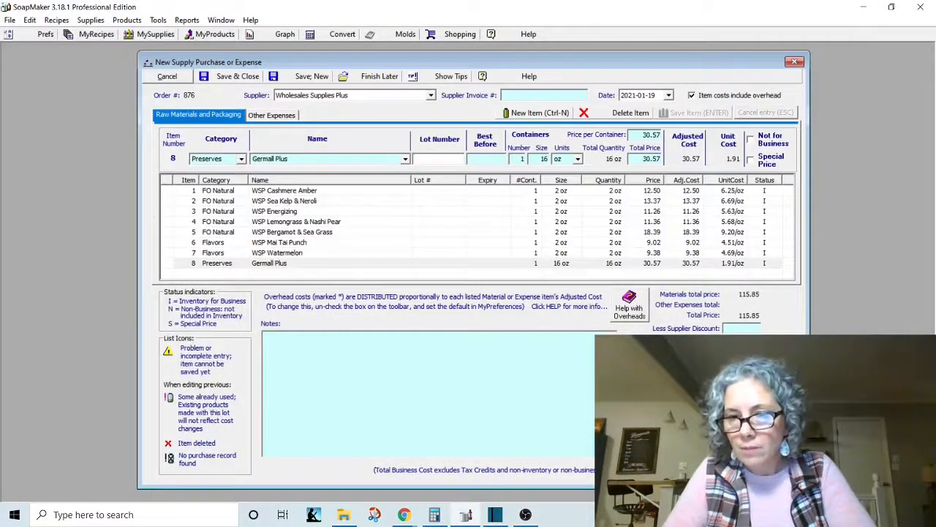
pyautogui.click(741, 351)
pyautogui.write('5.95')
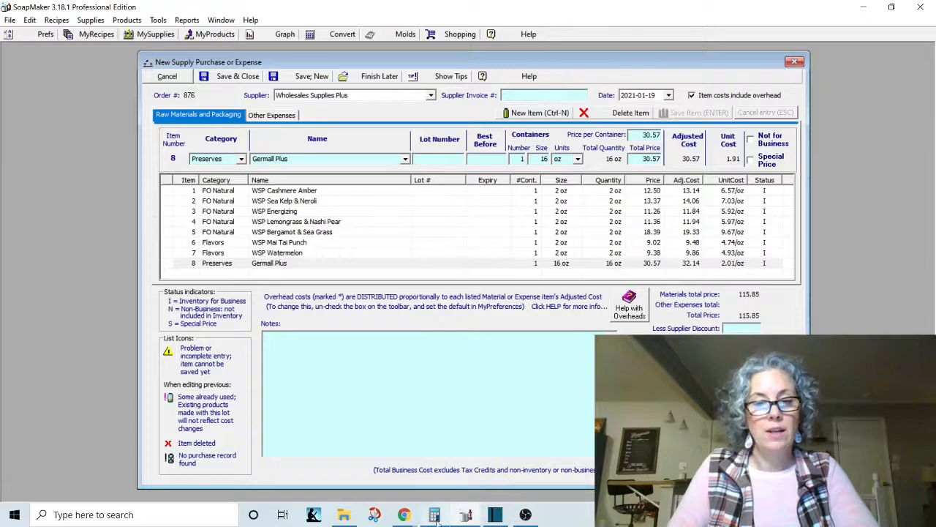
# Review the order confirmation email in Chrome once more, then save and close the supply purchase in SoapMaker.
pyautogui.moveTo(404, 514)
pyautogui.click(468, 485)
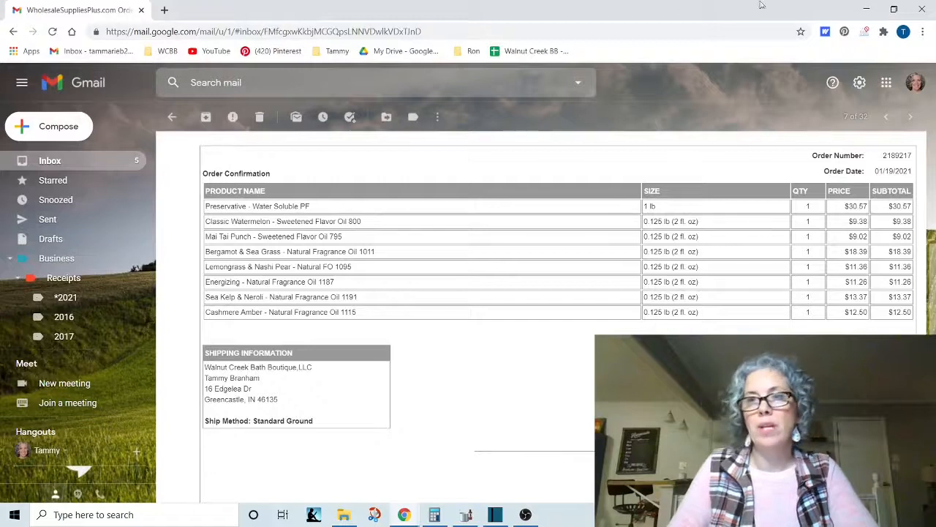
pyautogui.click(867, 8)
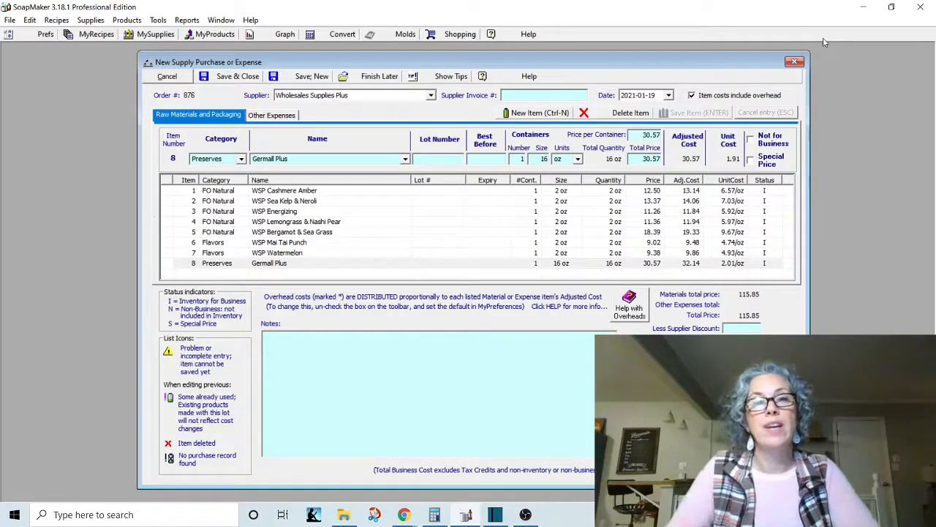
pyautogui.click(226, 79)
# In Chrome, file the order confirmation email under Business/Receipts/*2021 and return to SoapMaker.
pyautogui.click(404, 514)
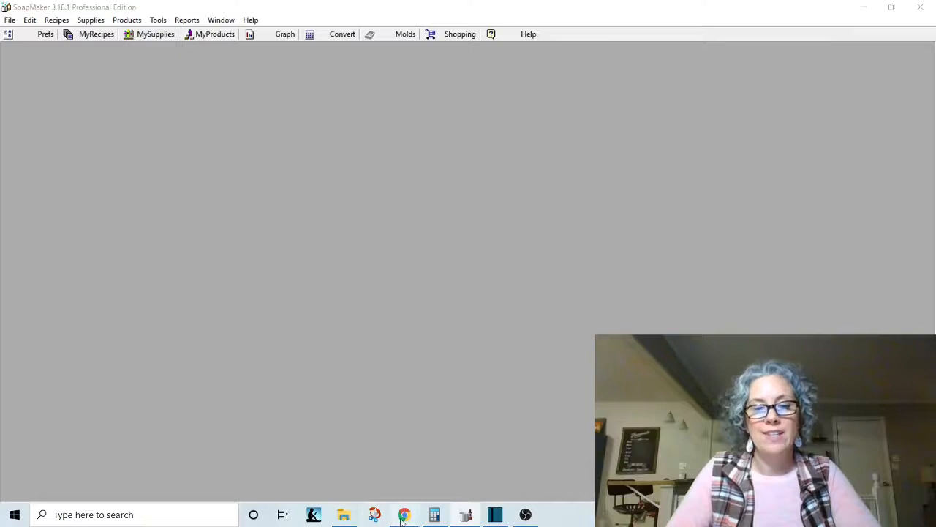
pyautogui.click(468, 468)
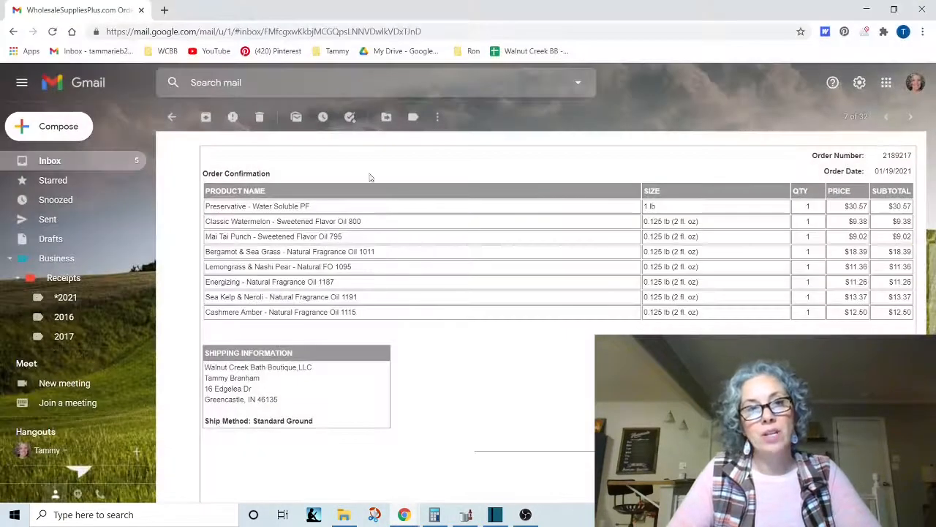
pyautogui.click(388, 121)
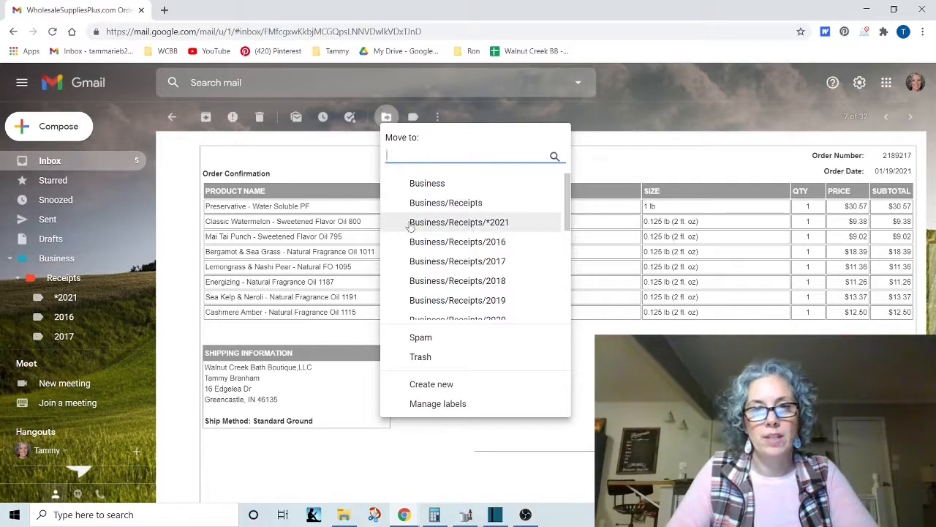
pyautogui.click(441, 222)
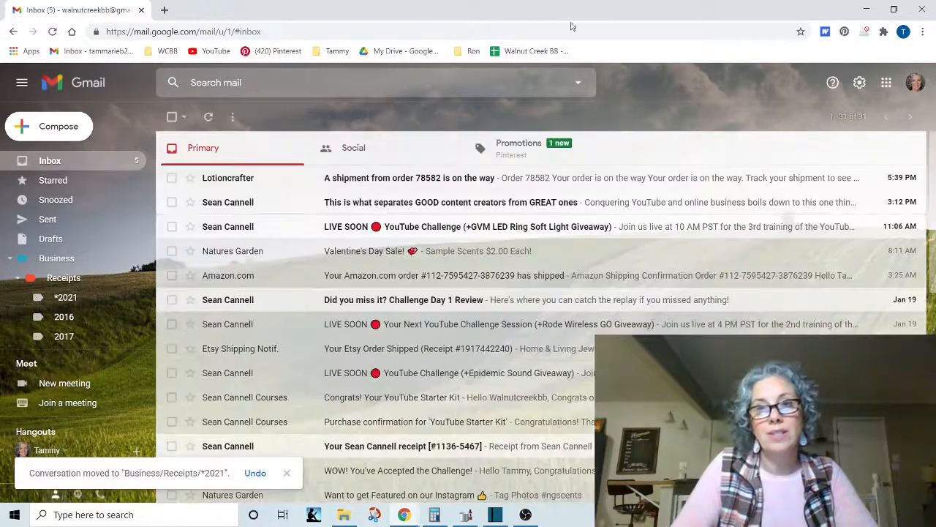
pyautogui.click(866, 9)
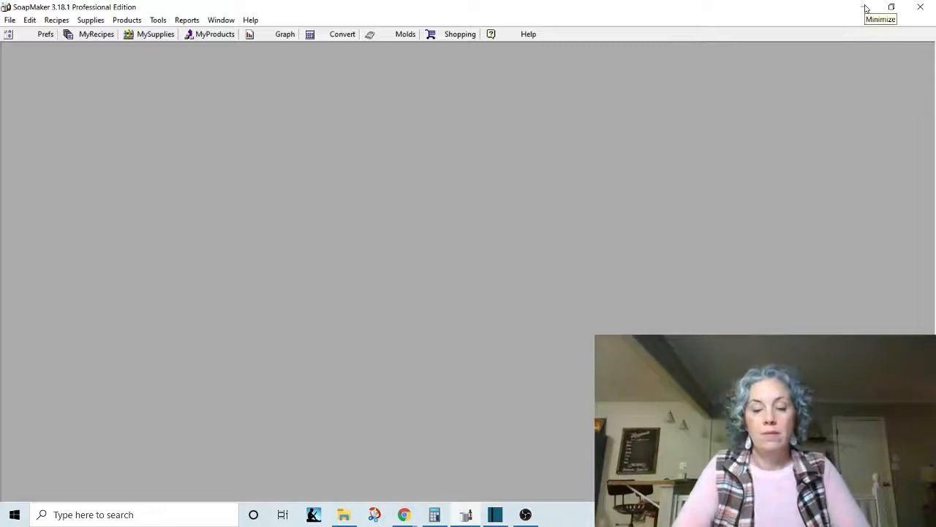